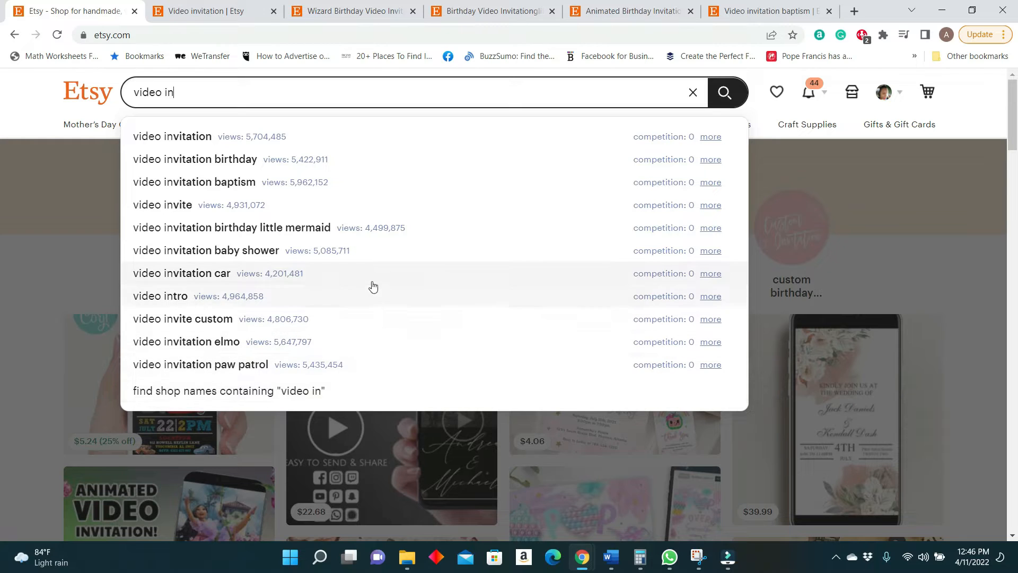
Switch to the glitter rose gold Birthday Video Invitation listing and examine its EtsyHunt tags, price, sales, reviews and favorites.
click(222, 14)
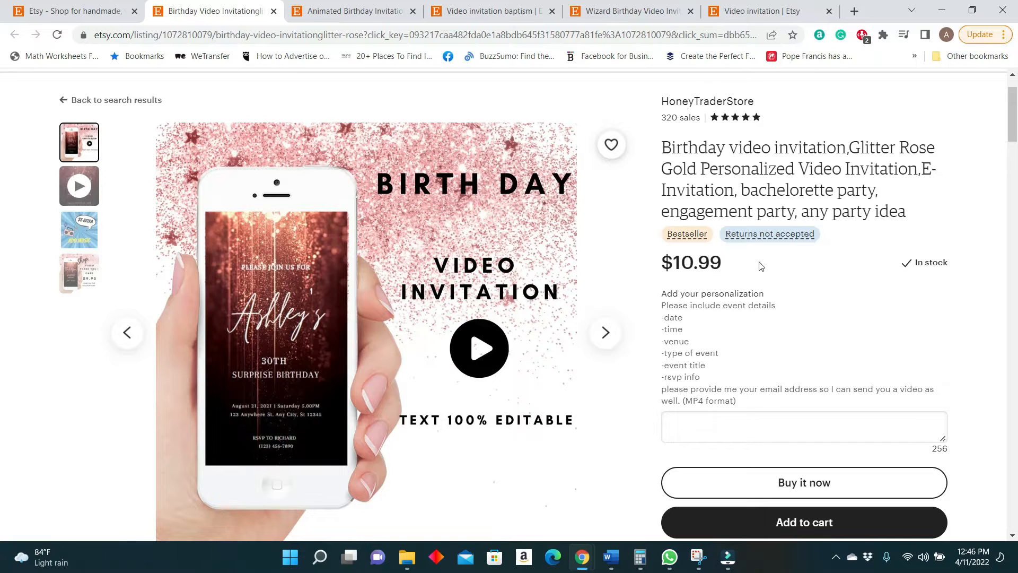
scroll(715, 265, down, 7)
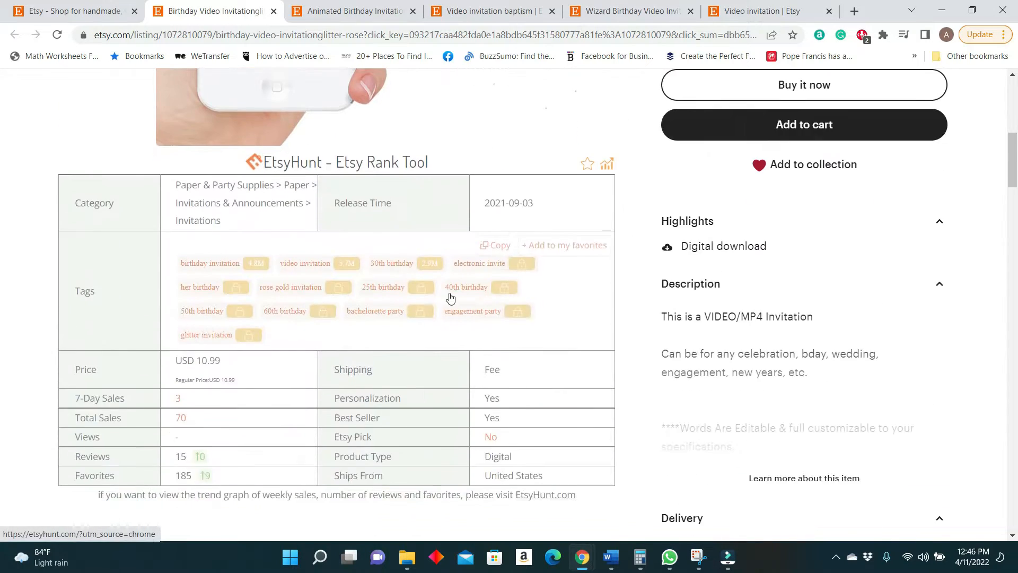
scroll(451, 296, up, 5)
scroll(216, 314, down, 6)
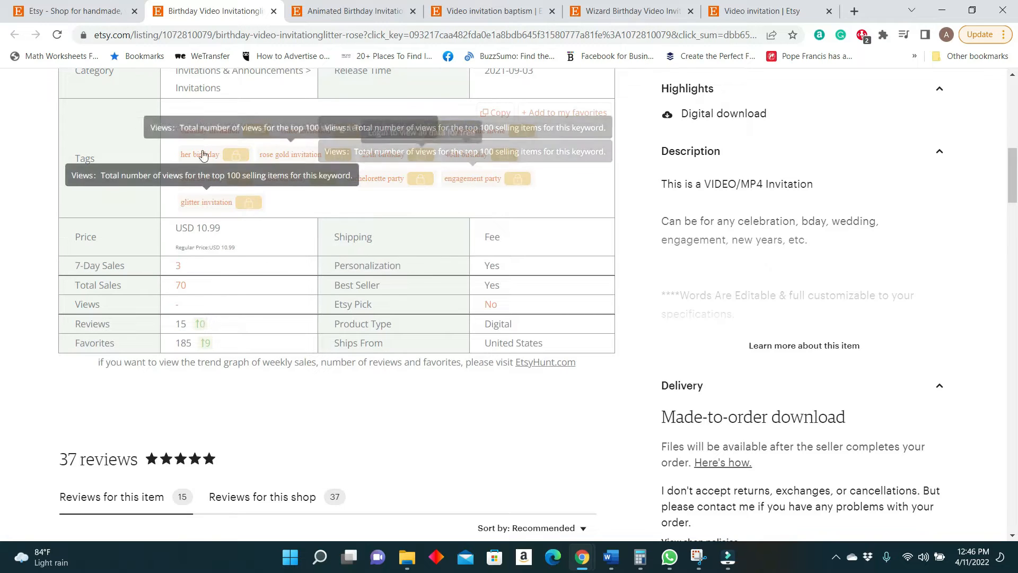
scroll(273, 341, up, 2)
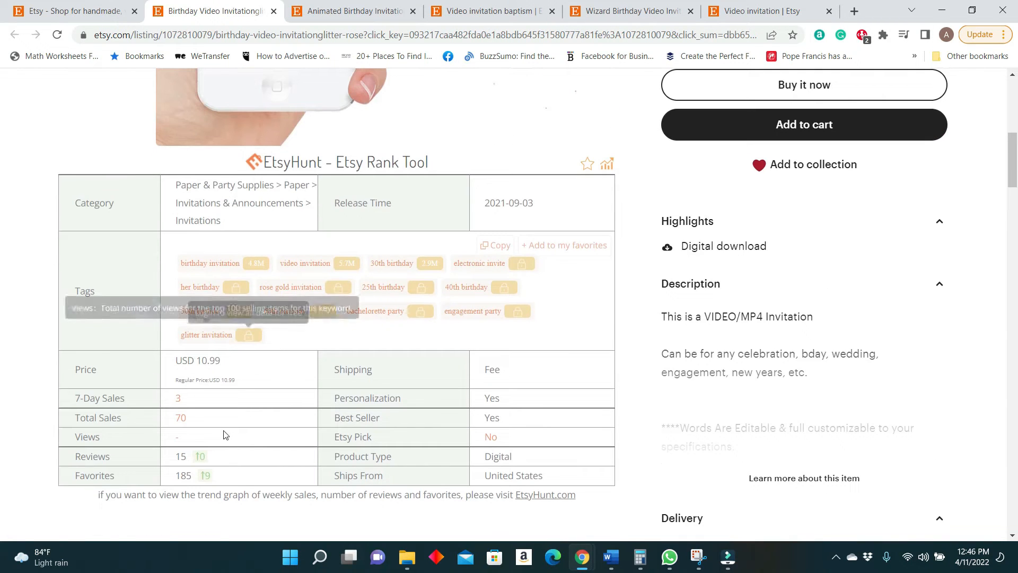
scroll(214, 400, down, 1)
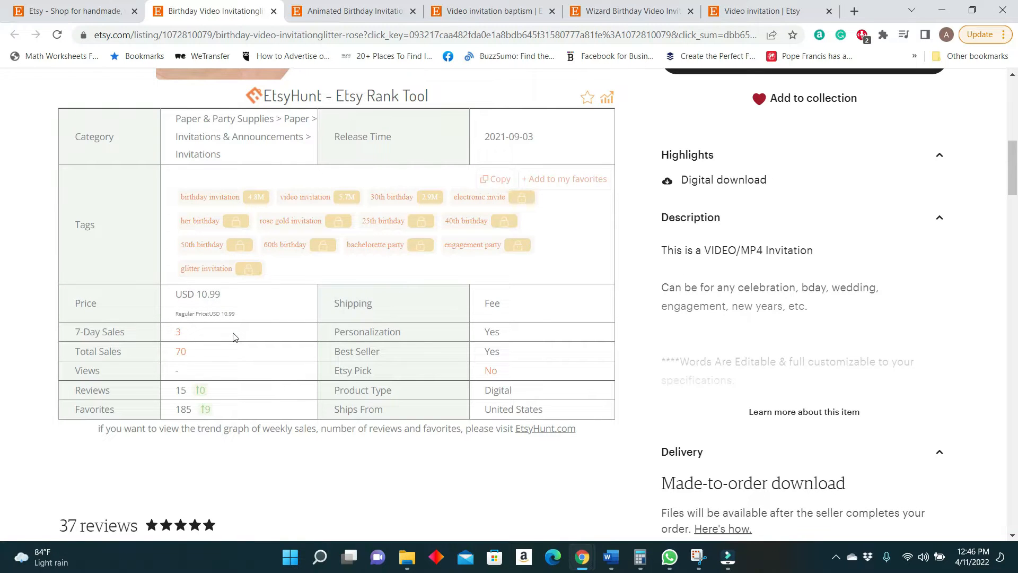
mouse_move(186, 355)
scroll(282, 366, up, 10)
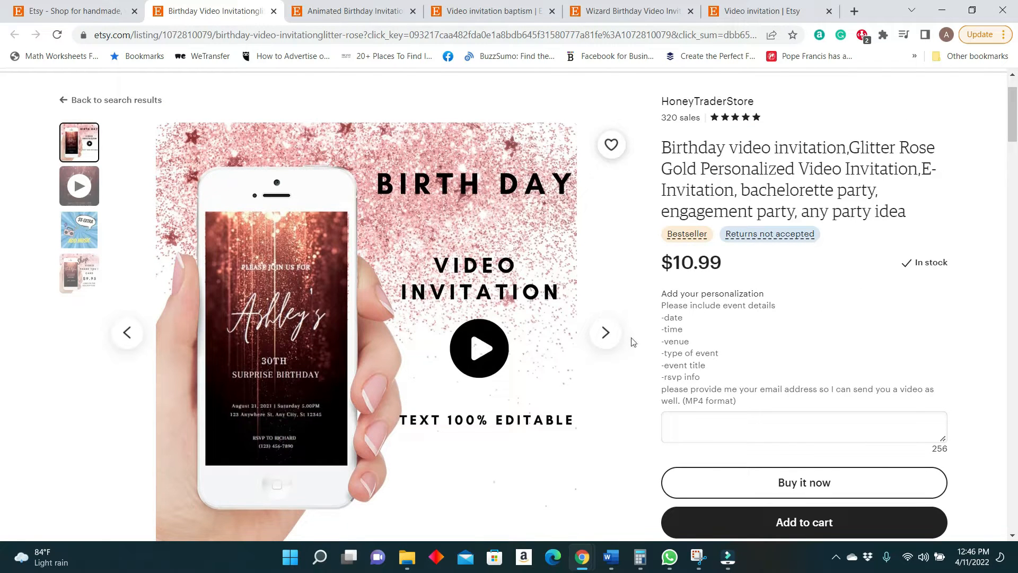
View the sample video in the glitter rose gold birthday invitation listing's gallery.
click(618, 338)
scroll(560, 297, down, 1)
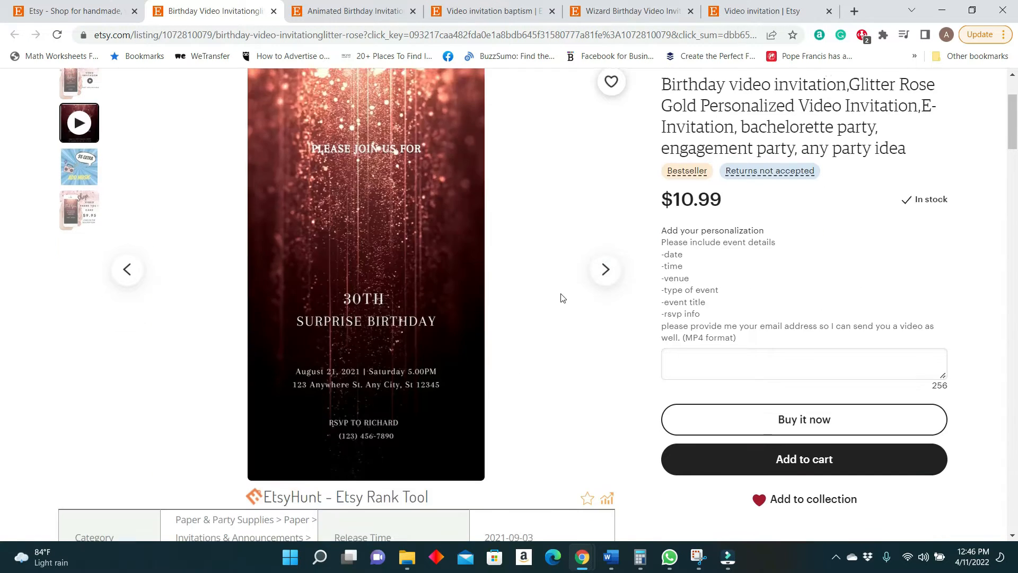
scroll(563, 298, up, 1)
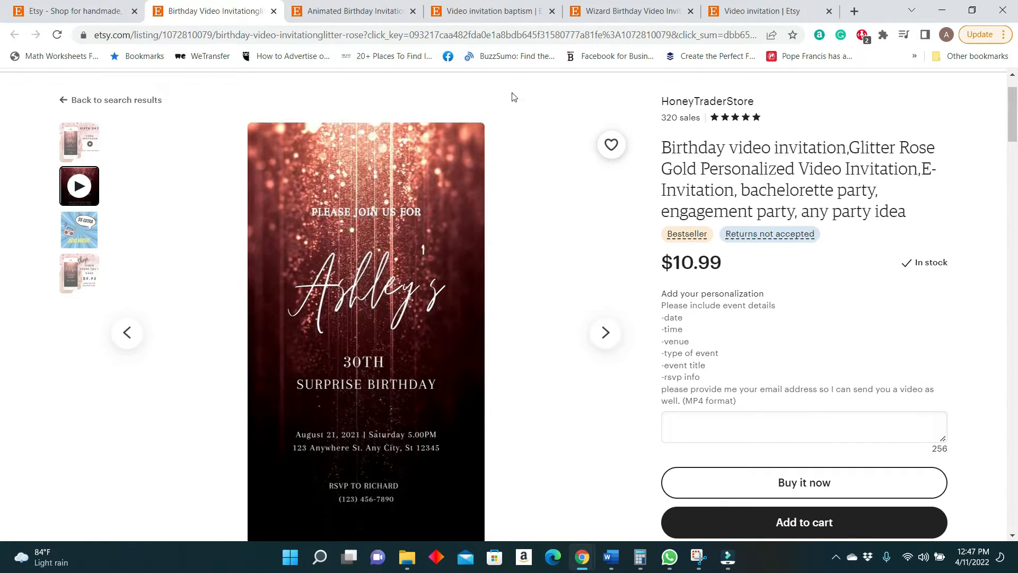
Switch to the Animated Birthday Invitation Video listing and examine its EtsyHunt tags, sales, reviews and favorites.
click(350, 11)
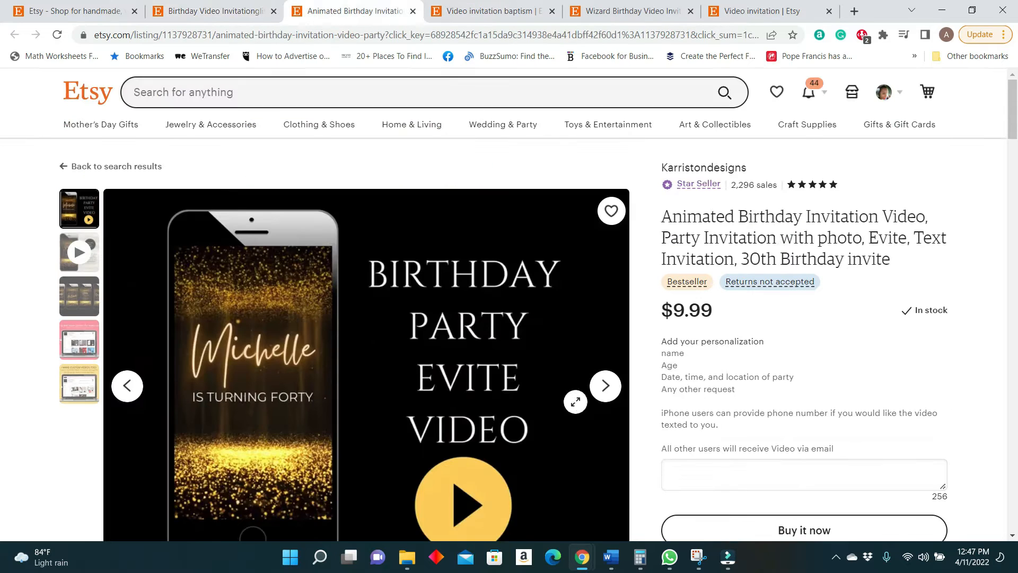
scroll(609, 395, down, 8)
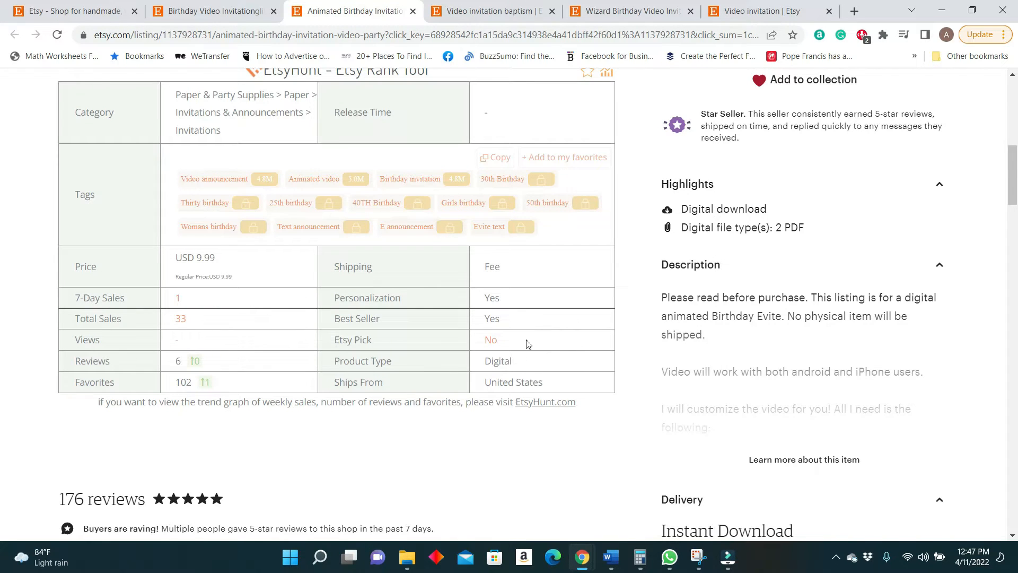
scroll(527, 344, up, 7)
scroll(270, 429, down, 6)
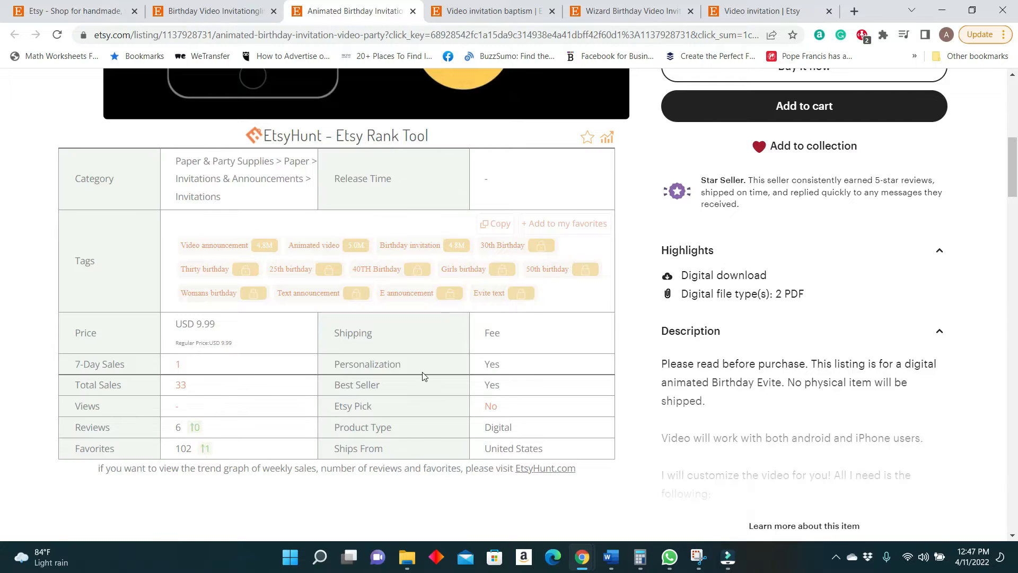
scroll(422, 375, up, 7)
scroll(423, 375, down, 1)
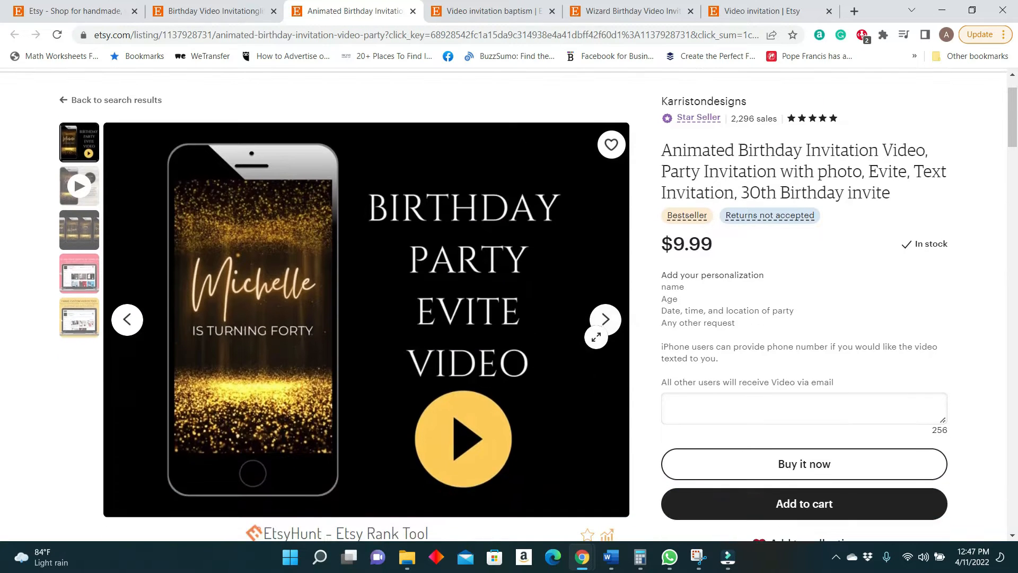
View the animated birthday invitation's sample video and the gallery image that follows it.
click(605, 321)
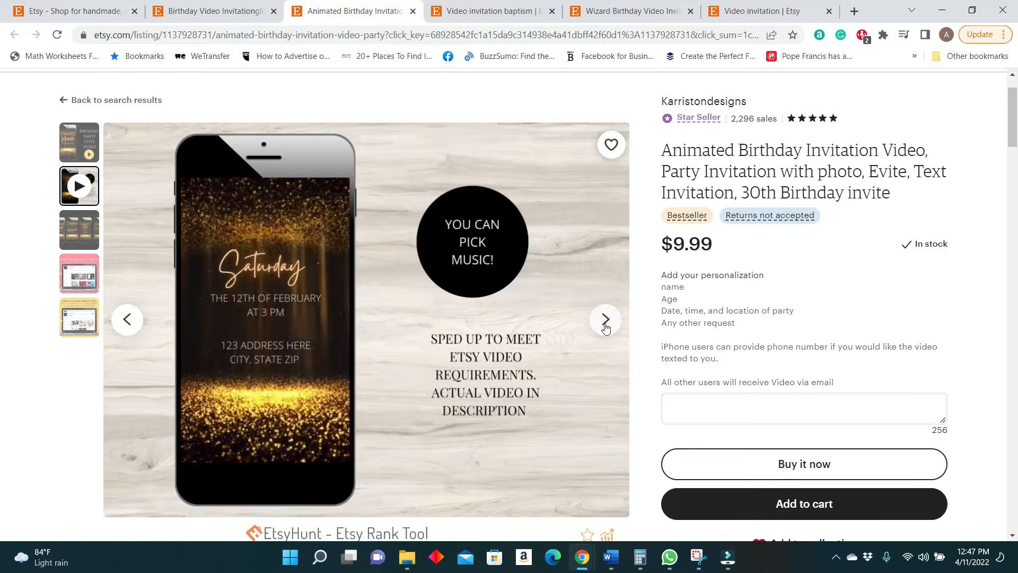
click(606, 327)
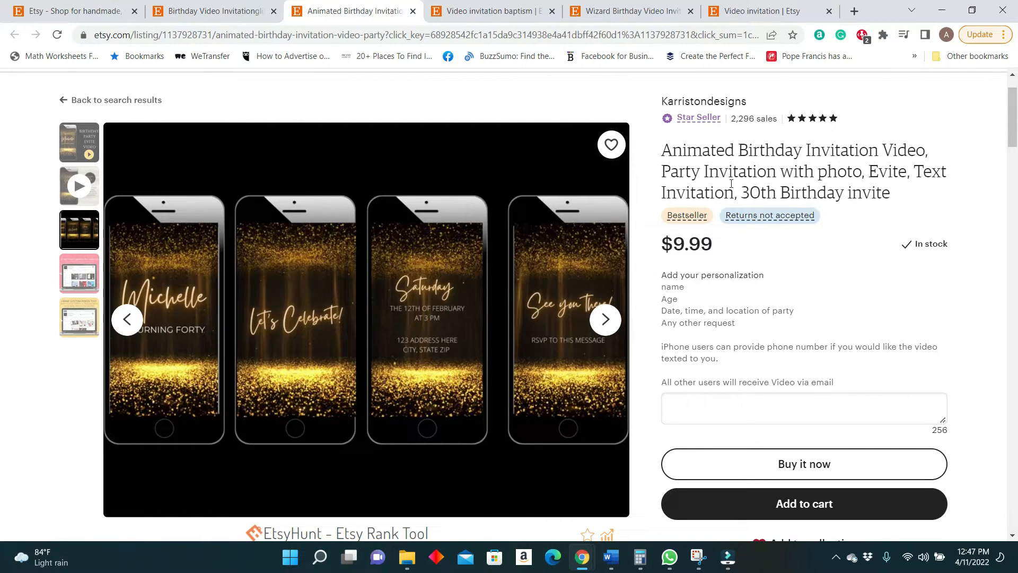
Switch to the Wizard Birthday Video Invitation listing and examine its price and EtsyHunt sales, reviews and favorites.
click(617, 12)
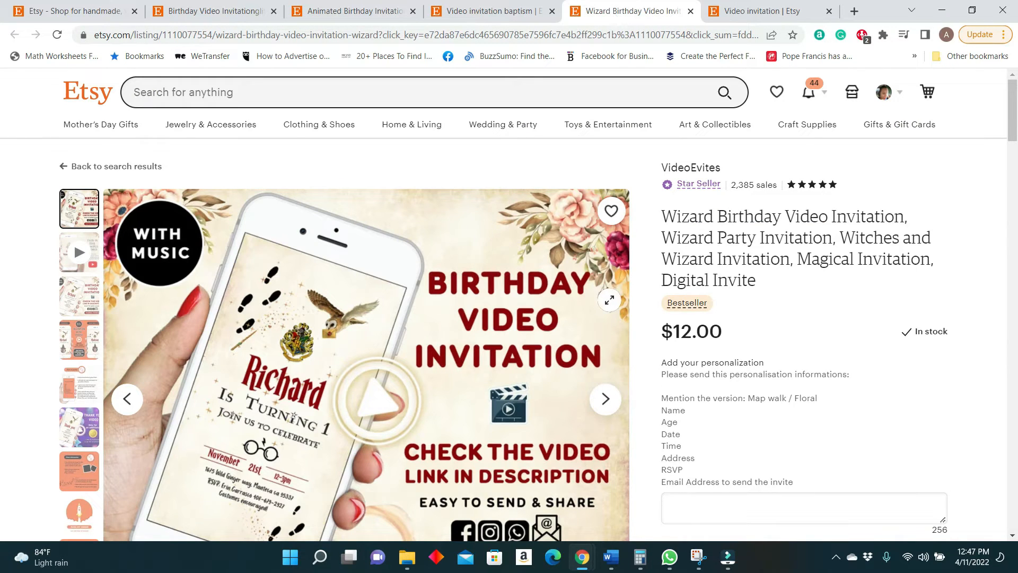
scroll(610, 300, down, 2)
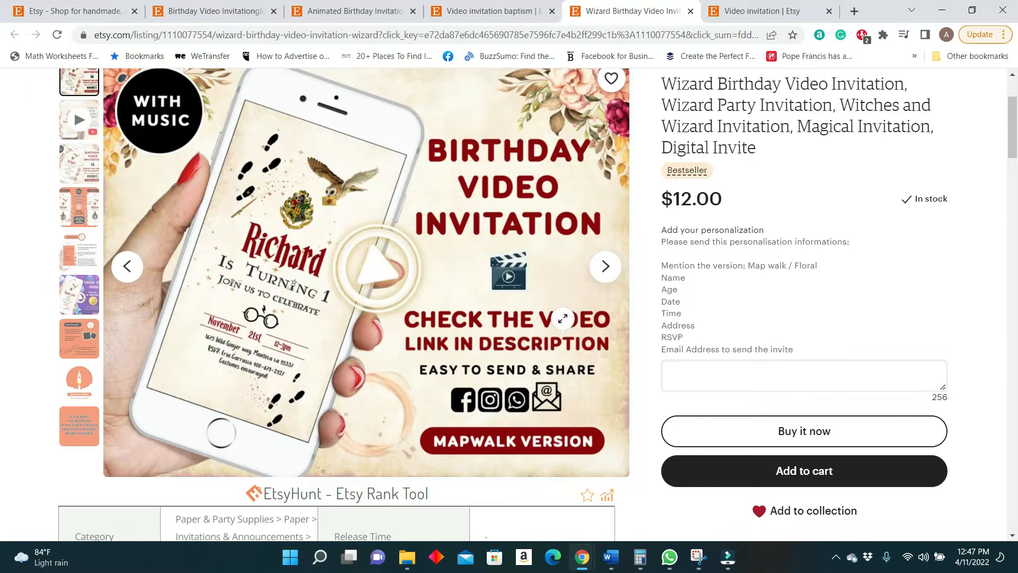
scroll(567, 321, down, 2)
scroll(413, 348, down, 4)
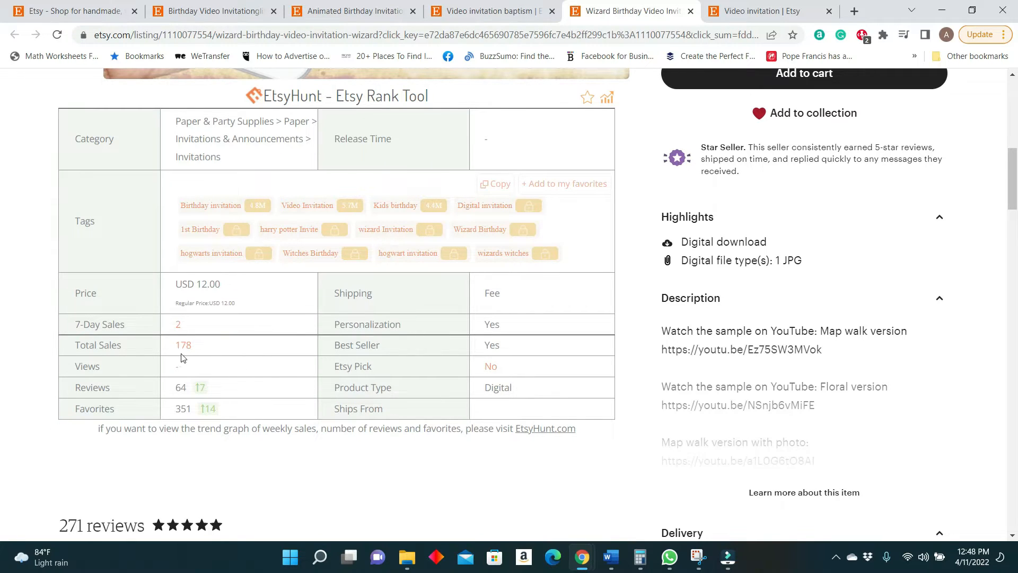
scroll(554, 413, up, 7)
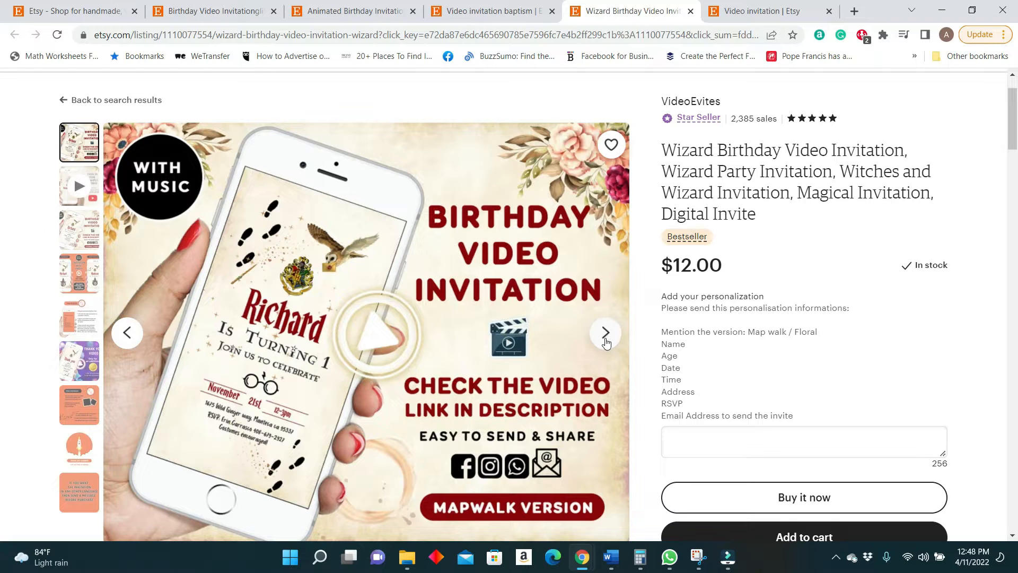
Watch the sample video in the Wizard Birthday Video Invitation listing's gallery.
click(605, 340)
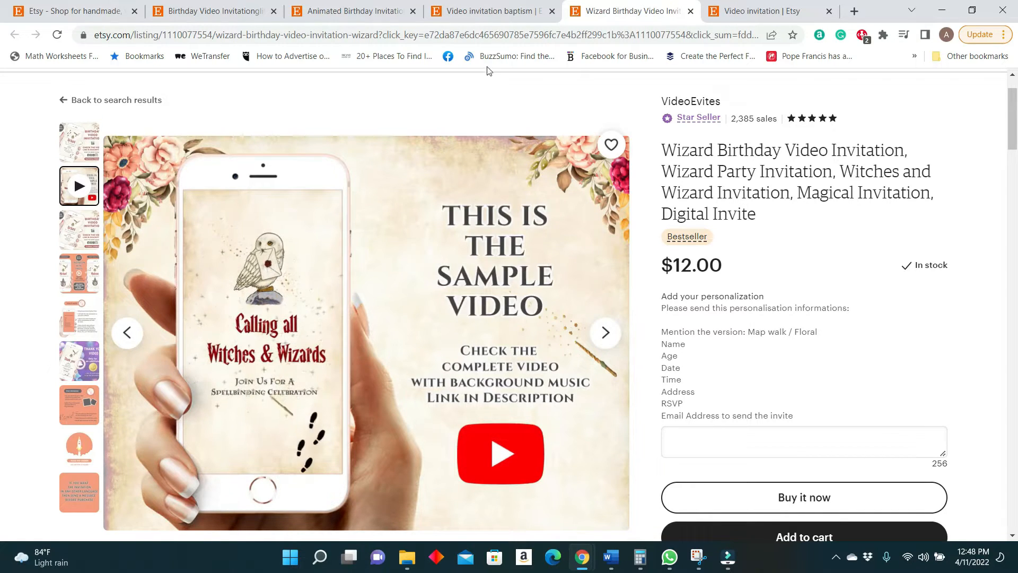
click(488, 10)
click(652, 15)
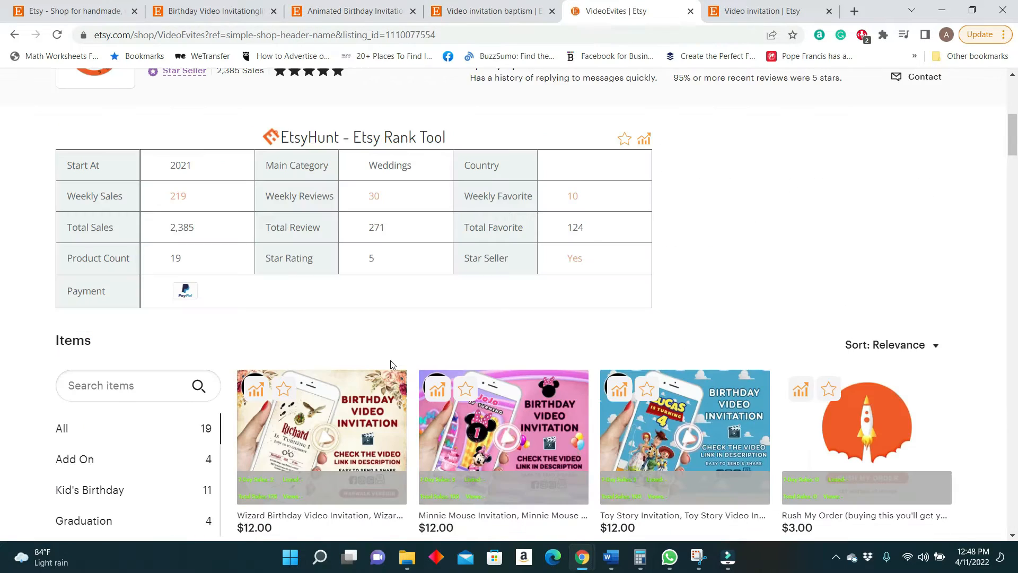
Open the VideoEvites shop page and look through its EtsyHunt statistics and all its items down to the graduation invitations.
scroll(387, 355, down, 2)
scroll(383, 353, down, 1)
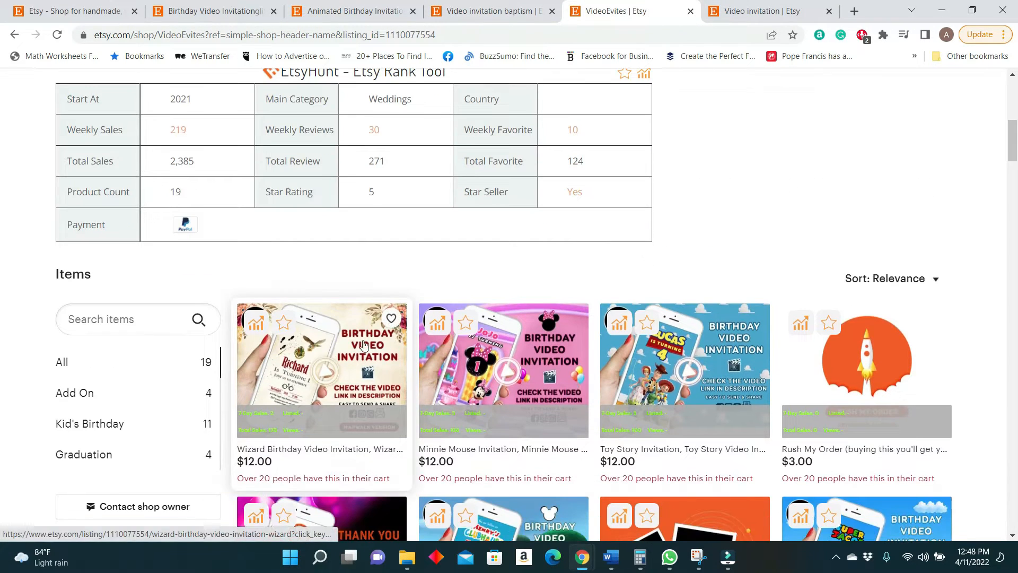
scroll(462, 408, down, 3)
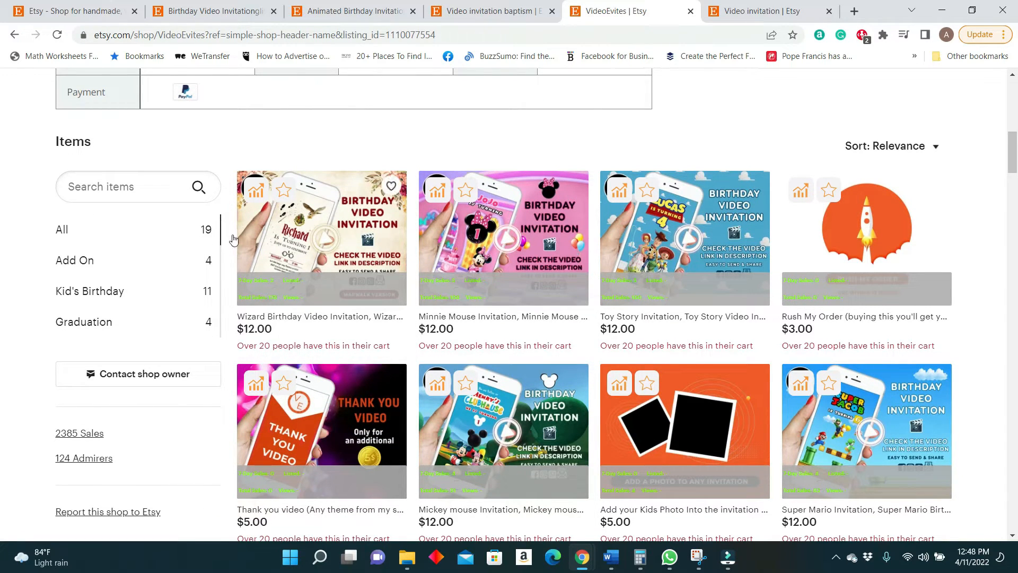
scroll(553, 380, down, 3)
scroll(553, 379, down, 10)
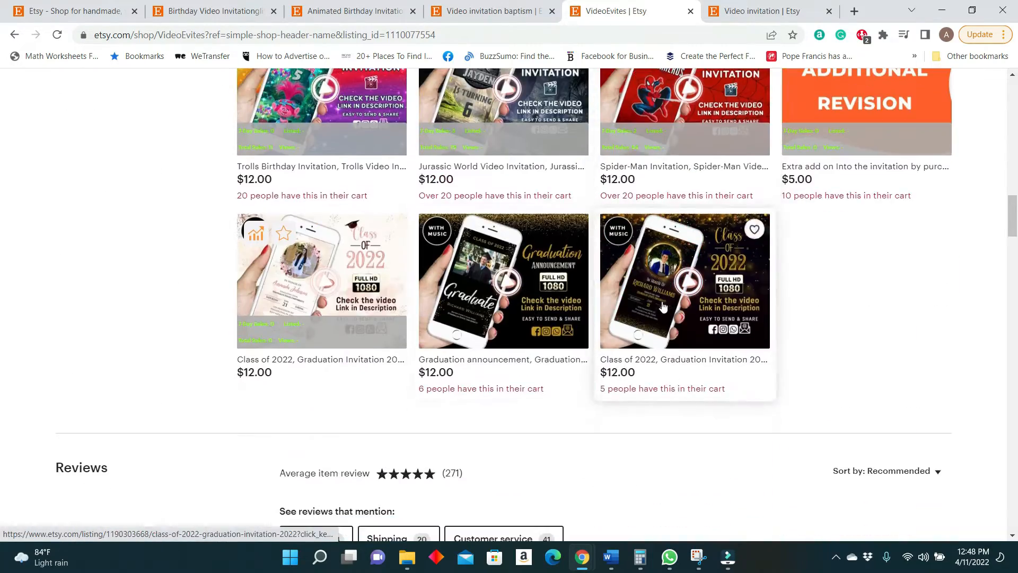
scroll(664, 377, up, 5)
scroll(606, 435, down, 1)
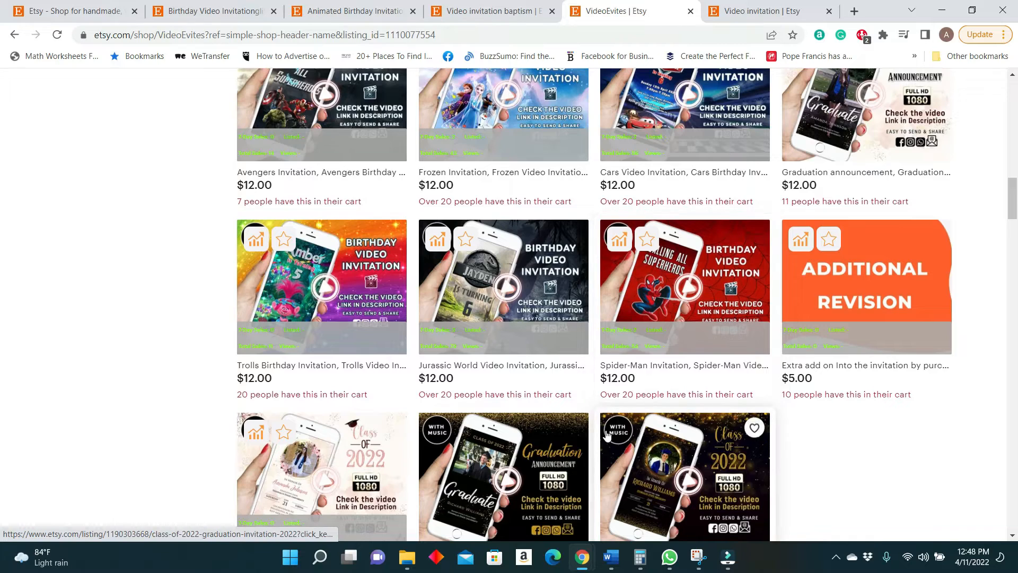
Compare the VideoEvites shop's themed birthday invitations with its graduation listings, checking prices and in-cart notes.
scroll(319, 393, up, 10)
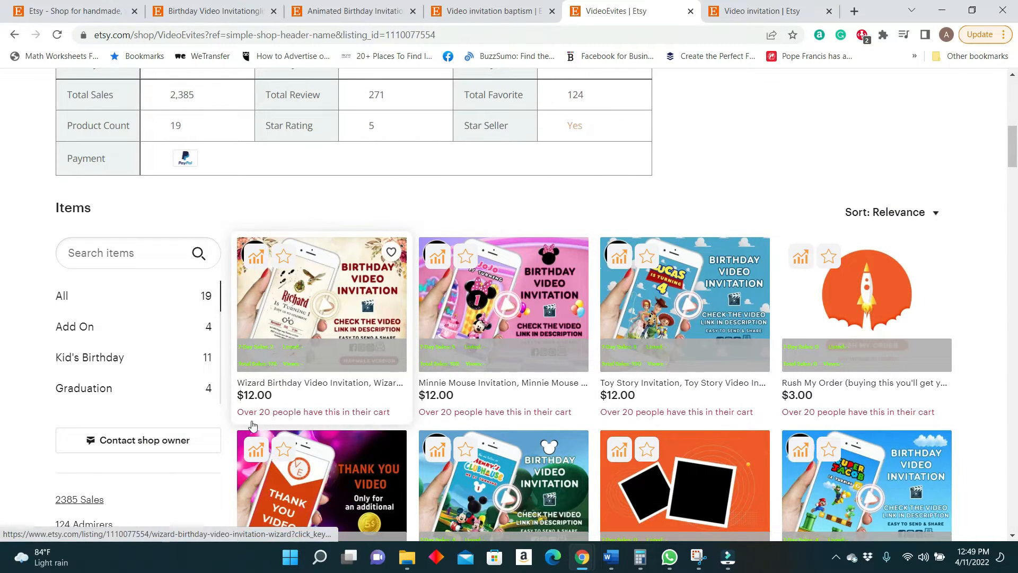
scroll(484, 332, down, 15)
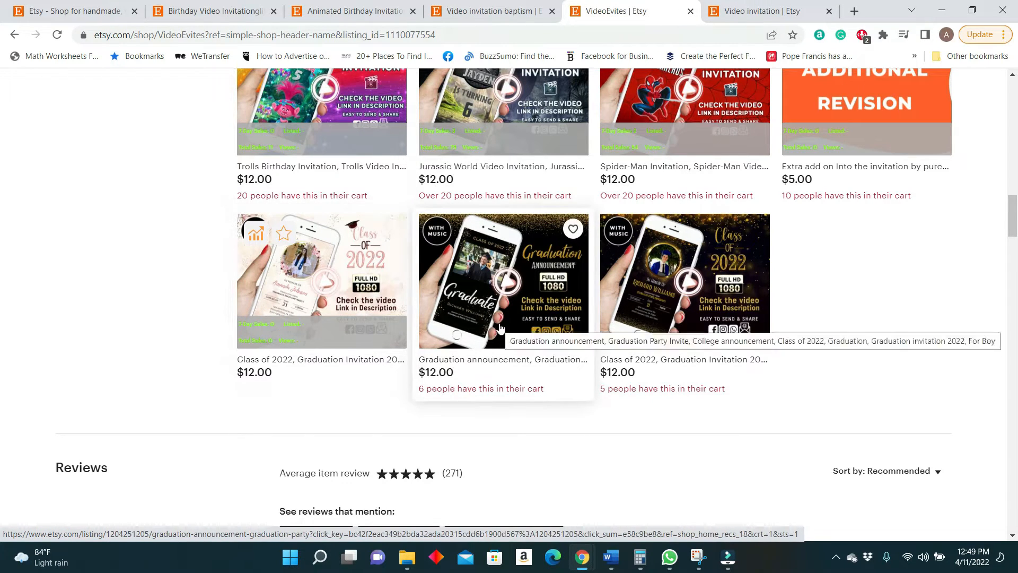
scroll(326, 319, up, 5)
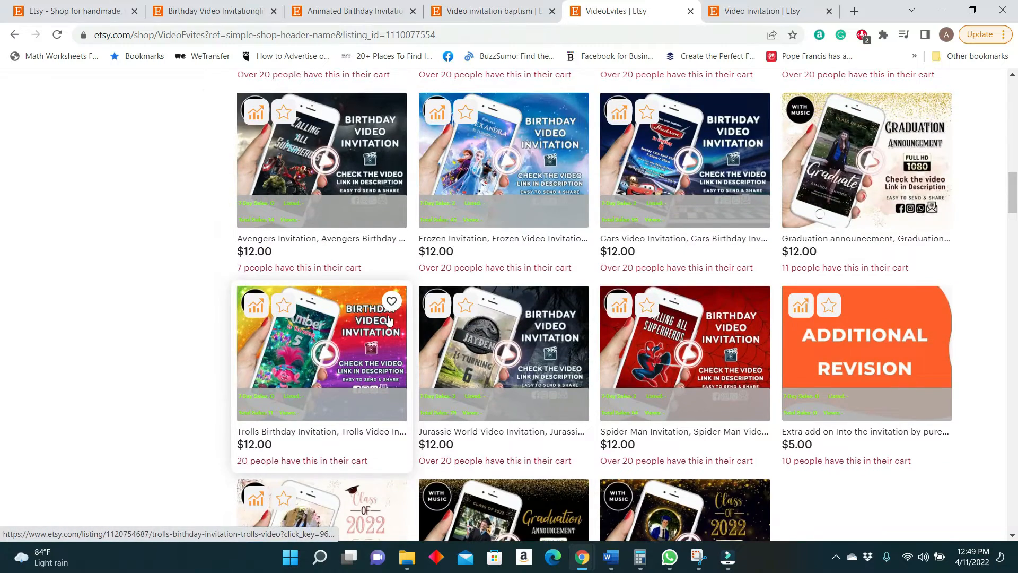
scroll(389, 319, up, 5)
scroll(530, 321, up, 3)
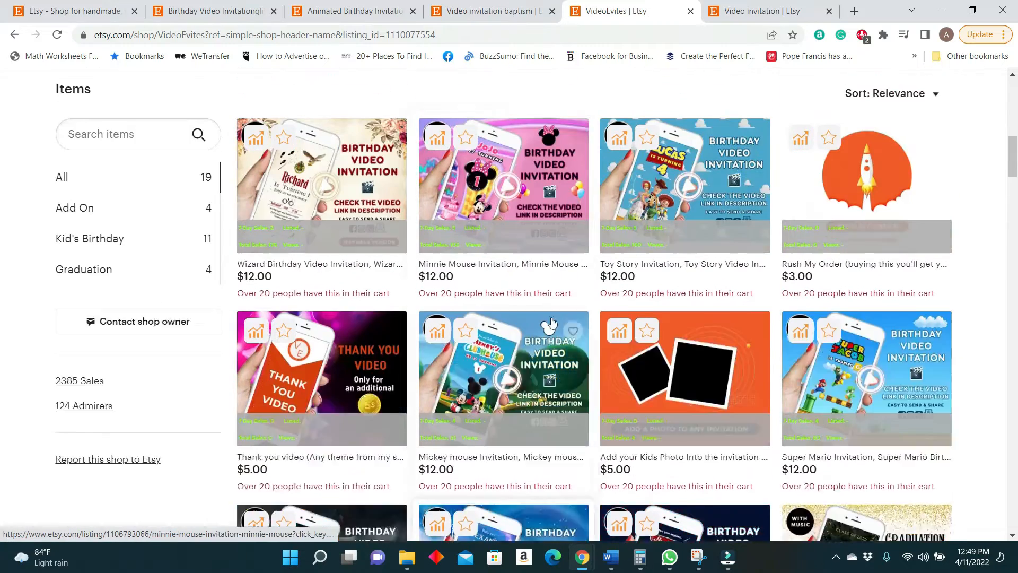
scroll(552, 321, up, 1)
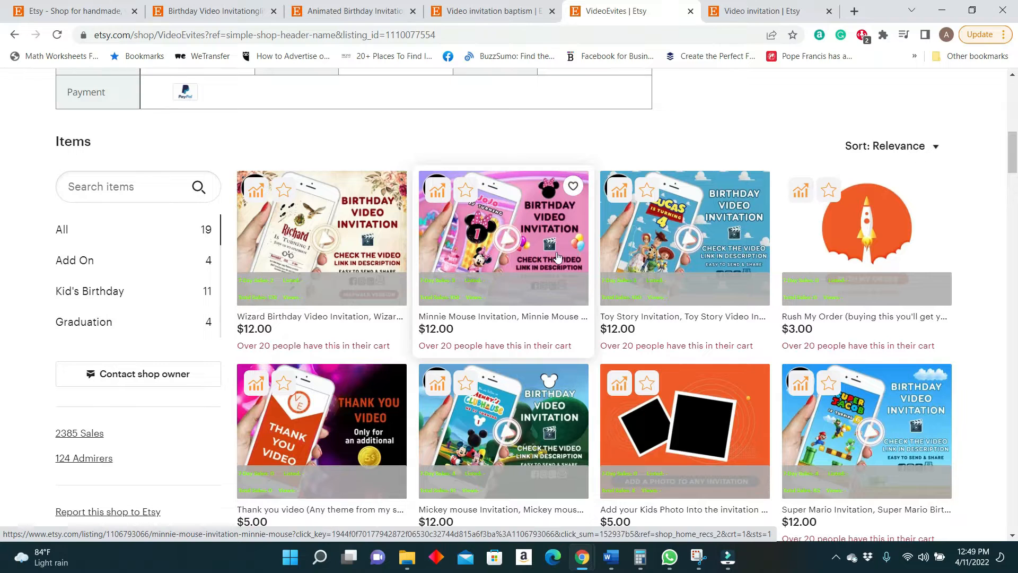
scroll(381, 333, up, 4)
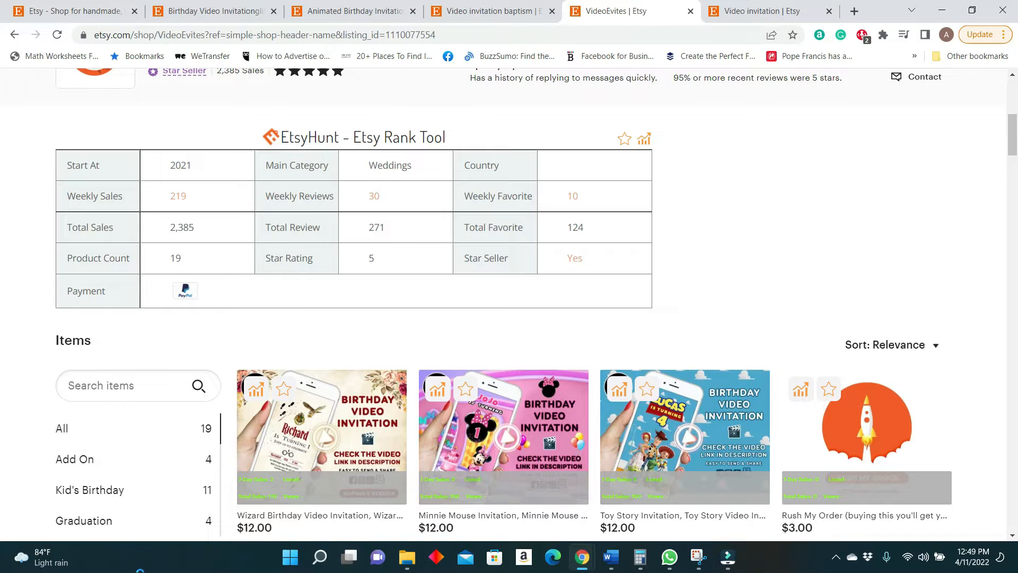
Review the VideoEvites shop's full item range once more and return to its EtsyHunt shop statistics.
scroll(653, 530, down, 3)
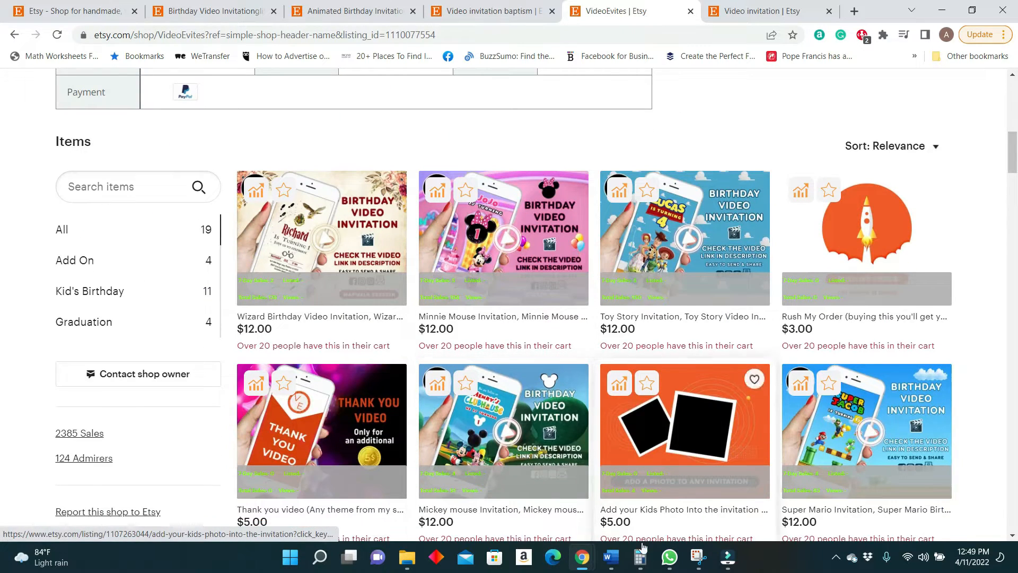
scroll(652, 531, down, 3)
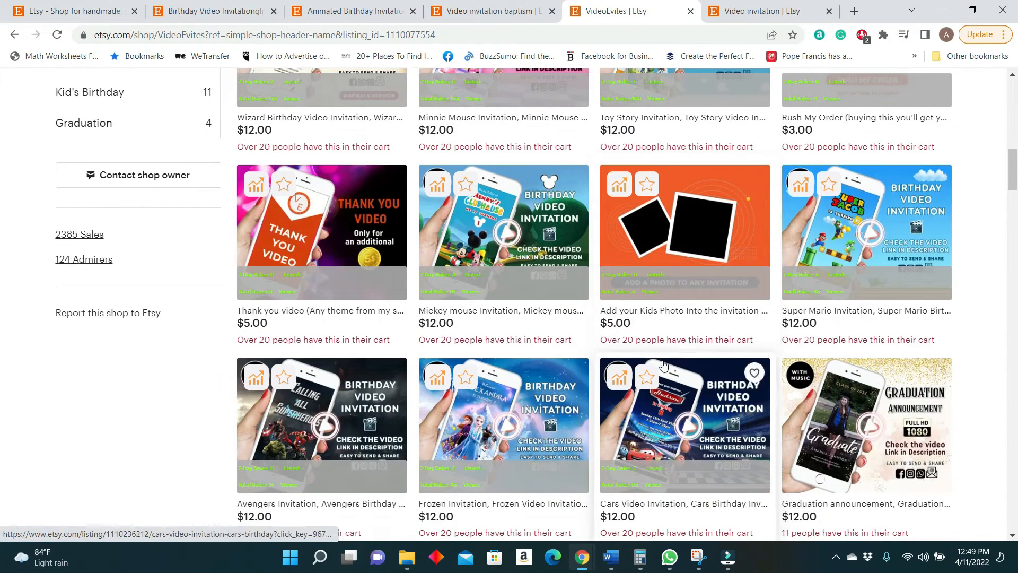
scroll(404, 429, down, 2)
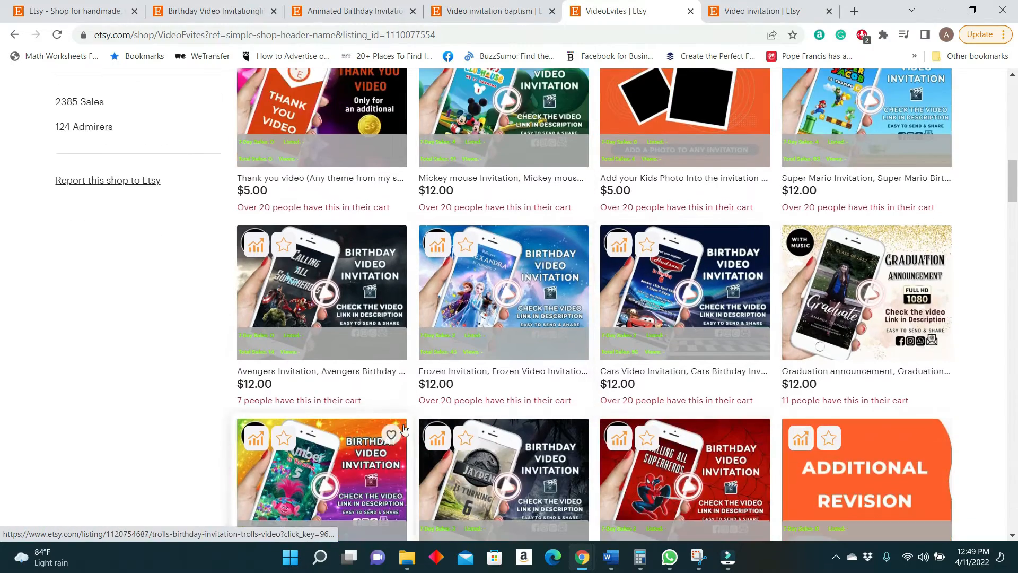
scroll(604, 425, down, 7)
scroll(578, 456, up, 2)
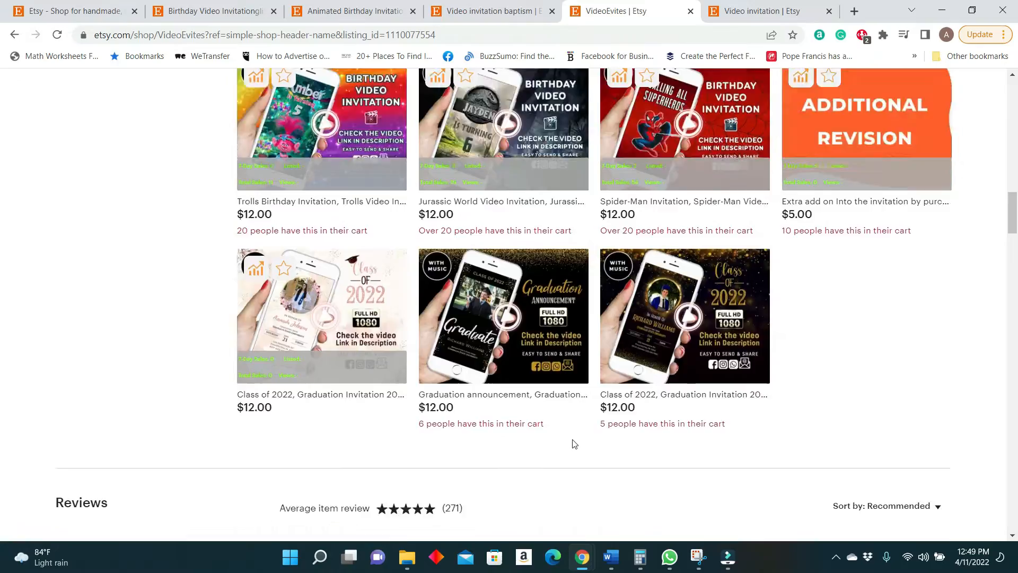
scroll(574, 444, up, 15)
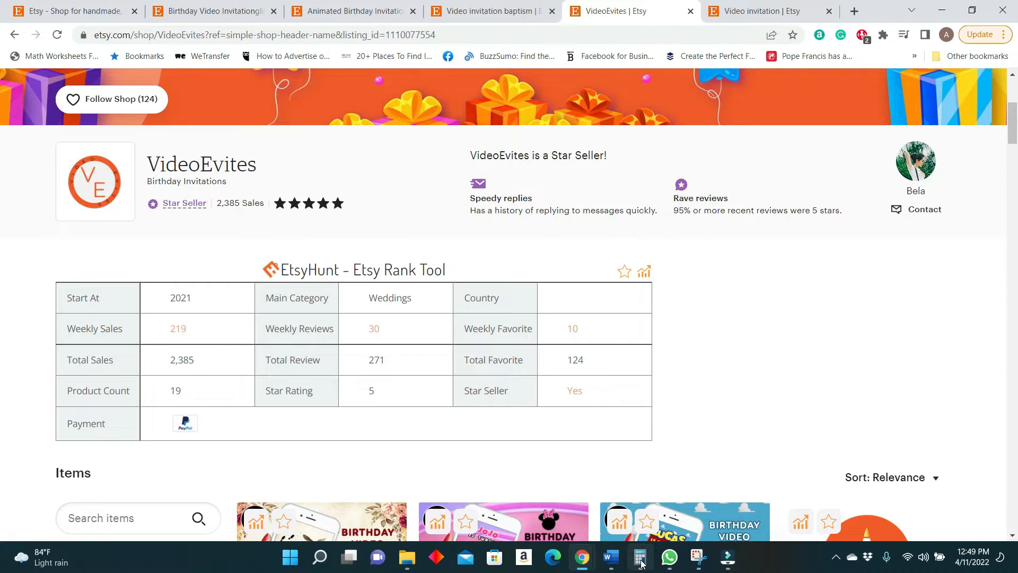
Multiply the VideoEvites shop's 2,385 total sales by 12 in Calculator, then look through the shop's items again.
click(641, 558)
click(797, 331)
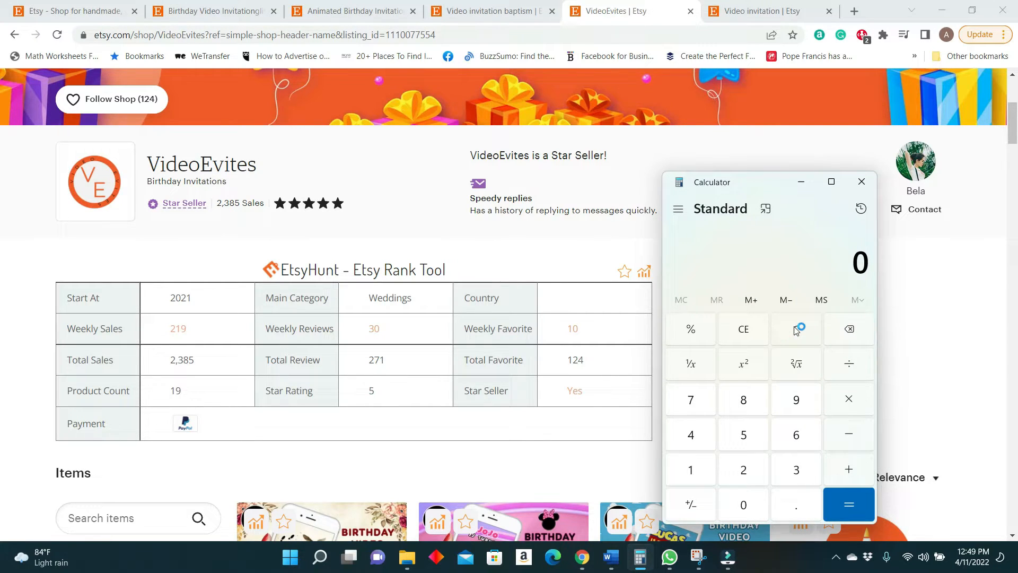
text(238)
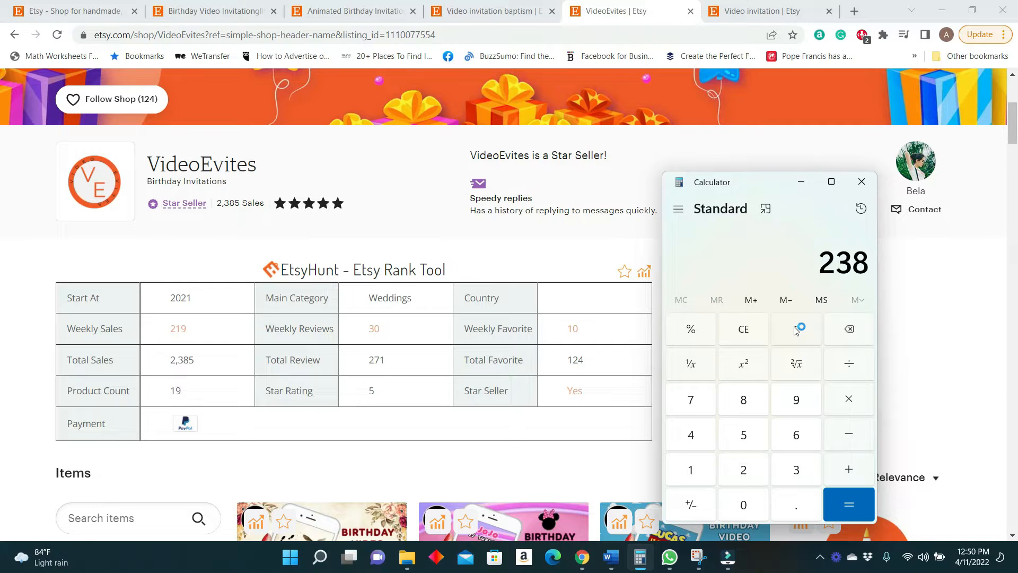
text(5)
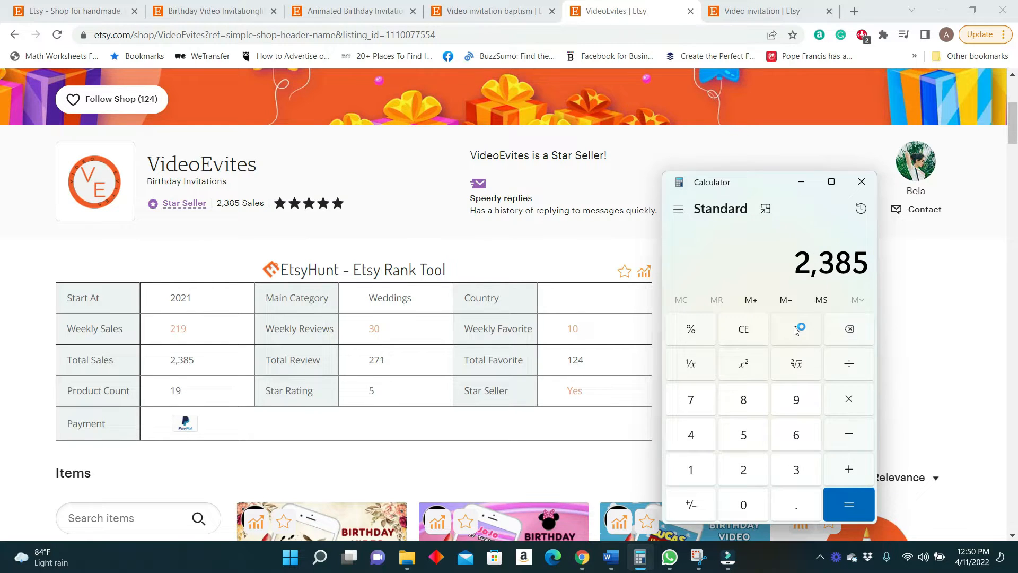
text( × 12)
key(Return)
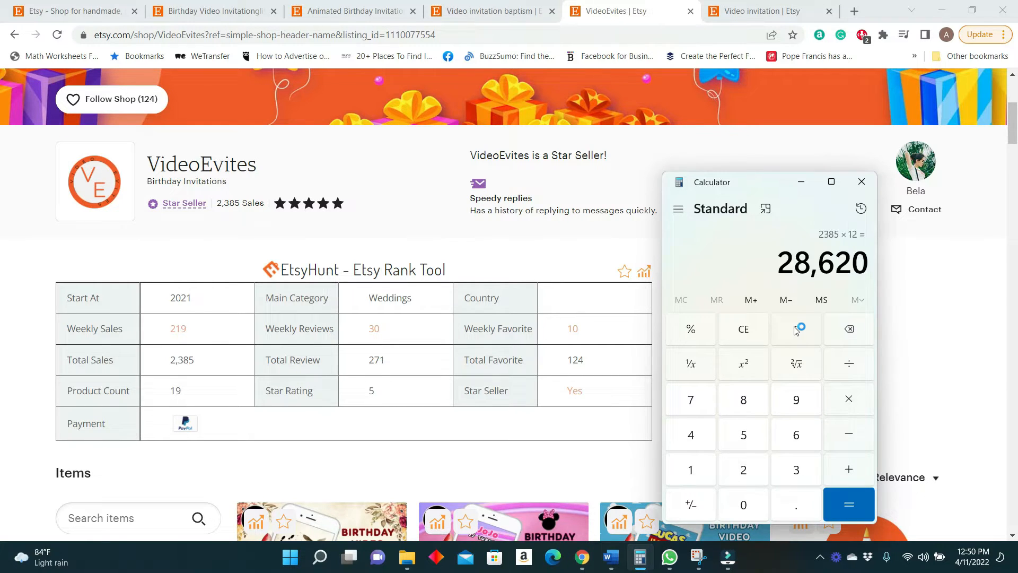
click(801, 181)
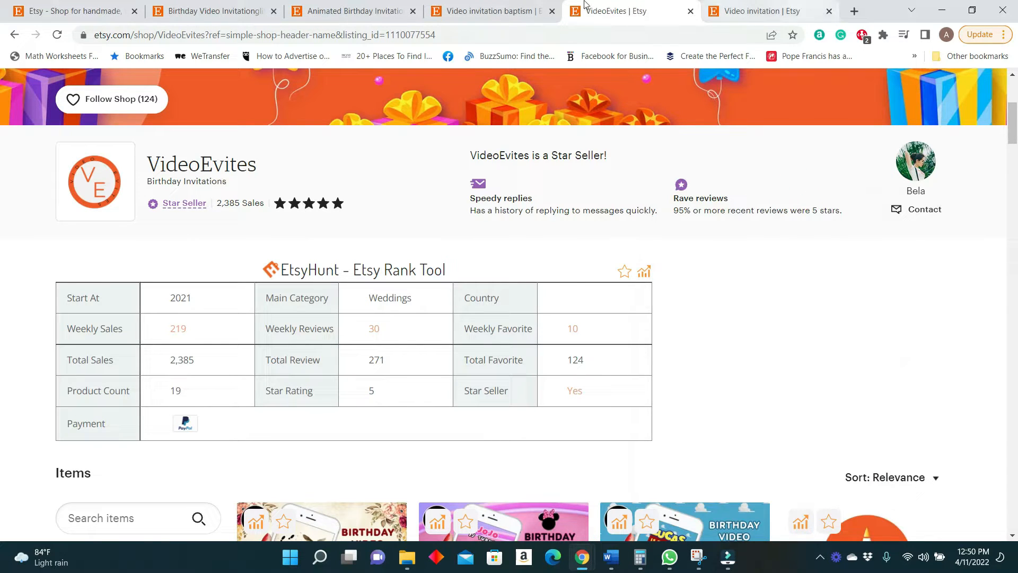
scroll(484, 280, down, 5)
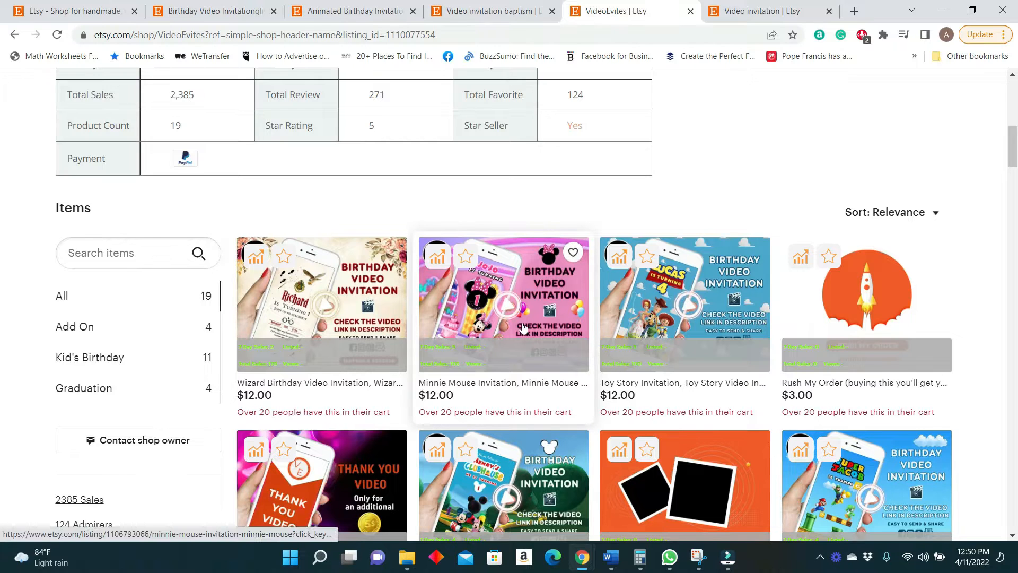
scroll(509, 371, down, 3)
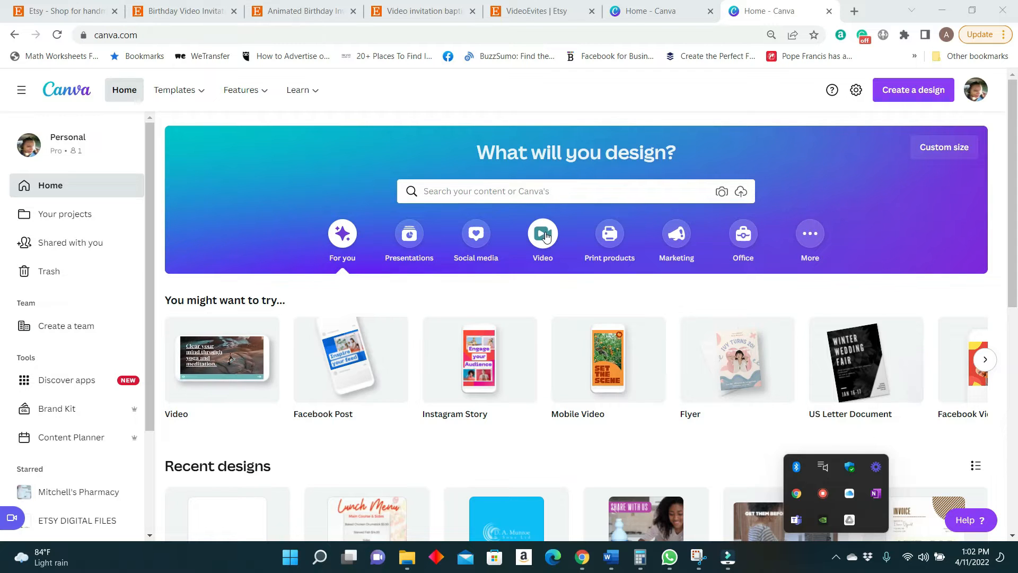
In Canva, look through the video design types and create a blank 1080 × 1920 px Mobile Video design.
click(544, 234)
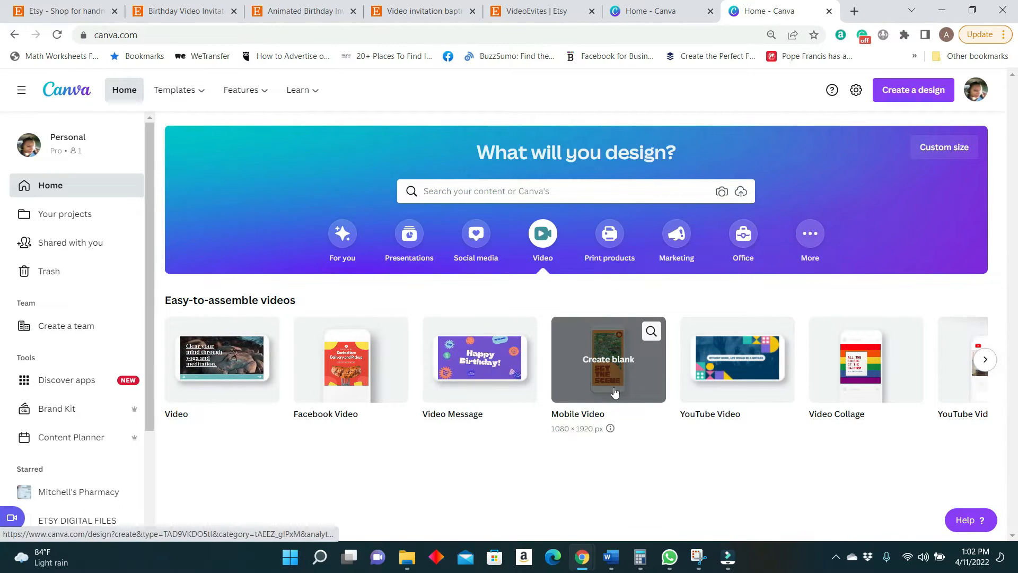
click(984, 360)
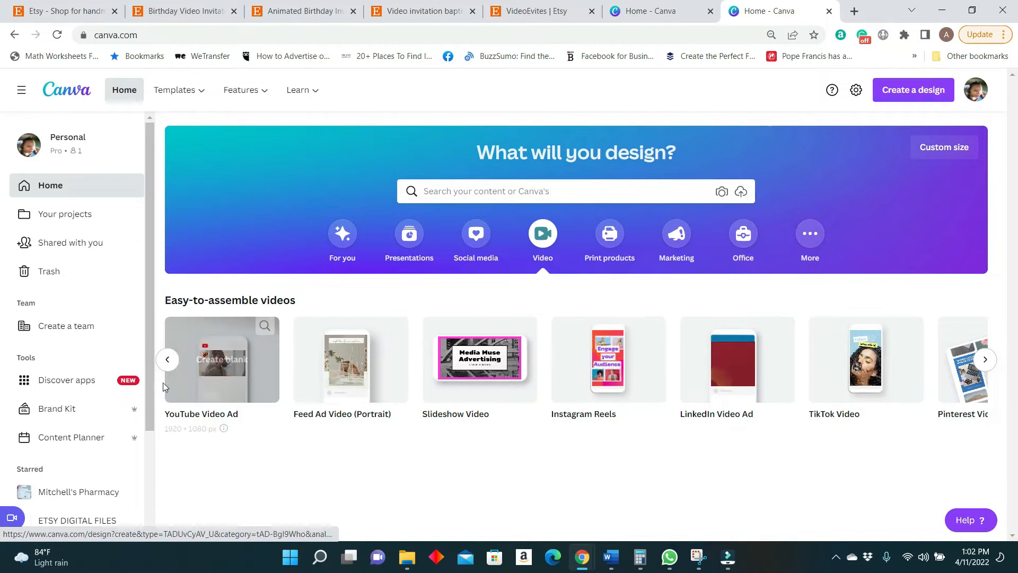
click(167, 359)
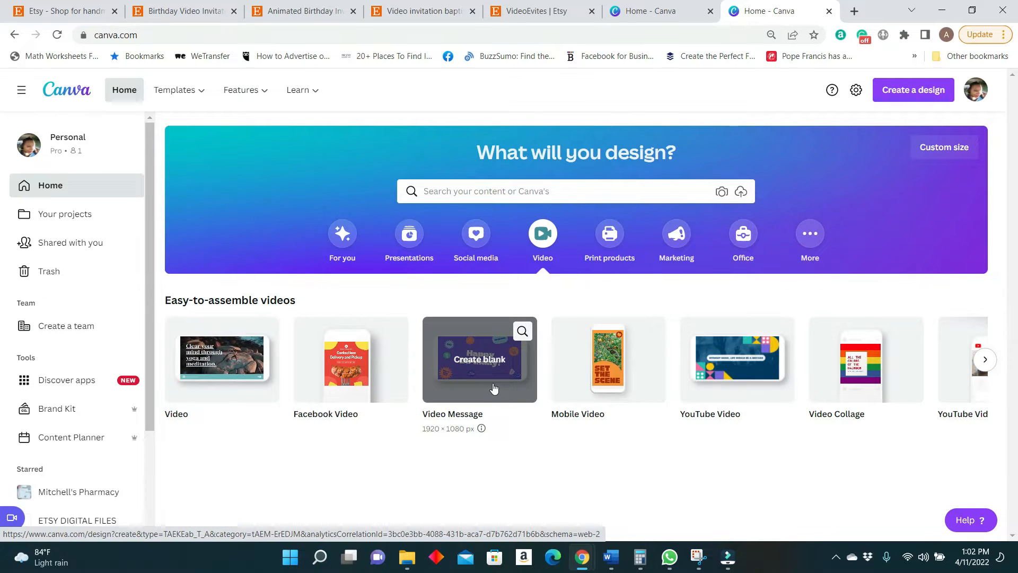
click(609, 366)
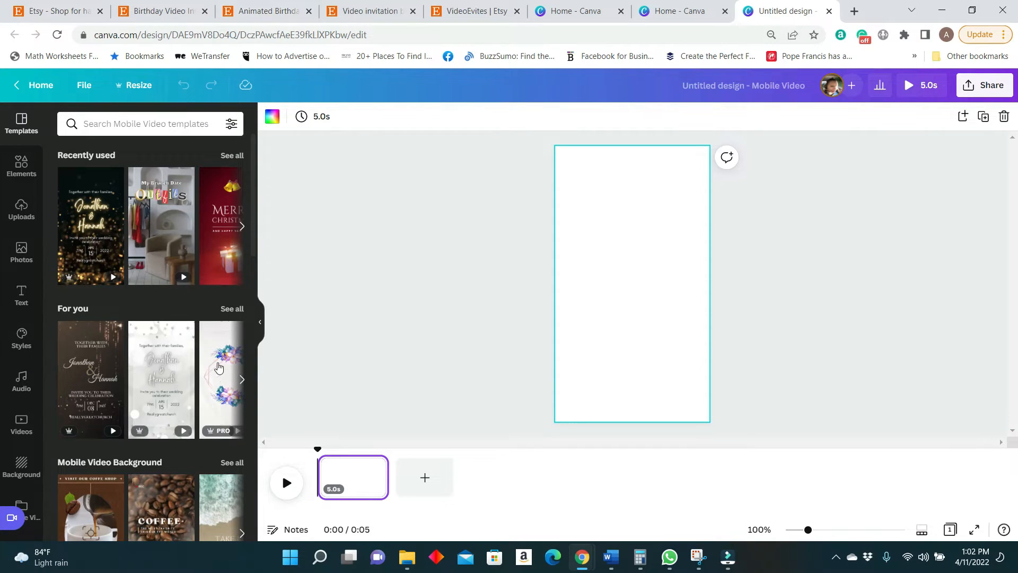
Browse the Mobile Video templates, search them for "invitations" and look through the matching designs.
scroll(156, 356, down, 4)
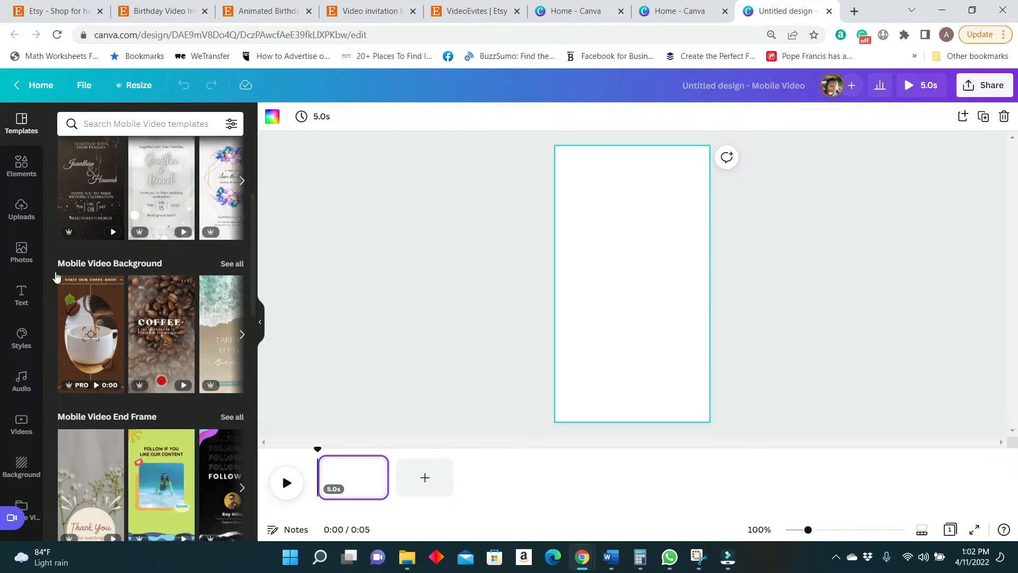
scroll(145, 341, down, 1)
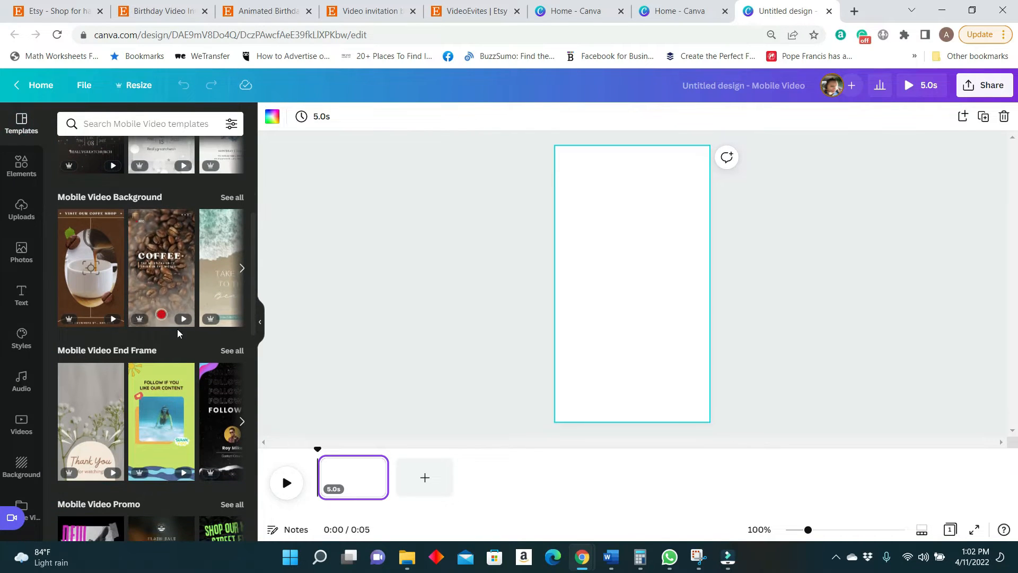
scroll(176, 318, down, 10)
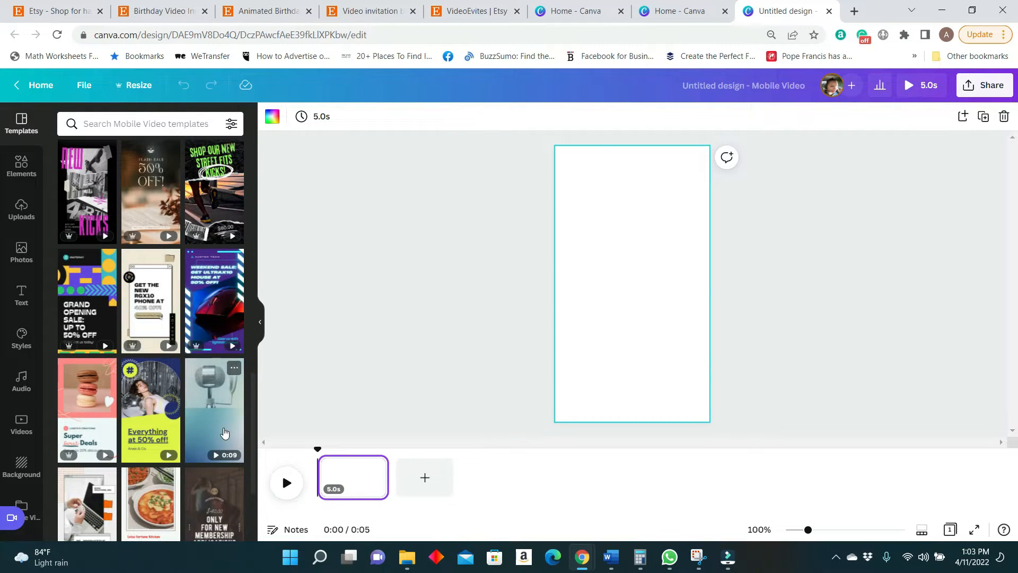
scroll(191, 406, down, 3)
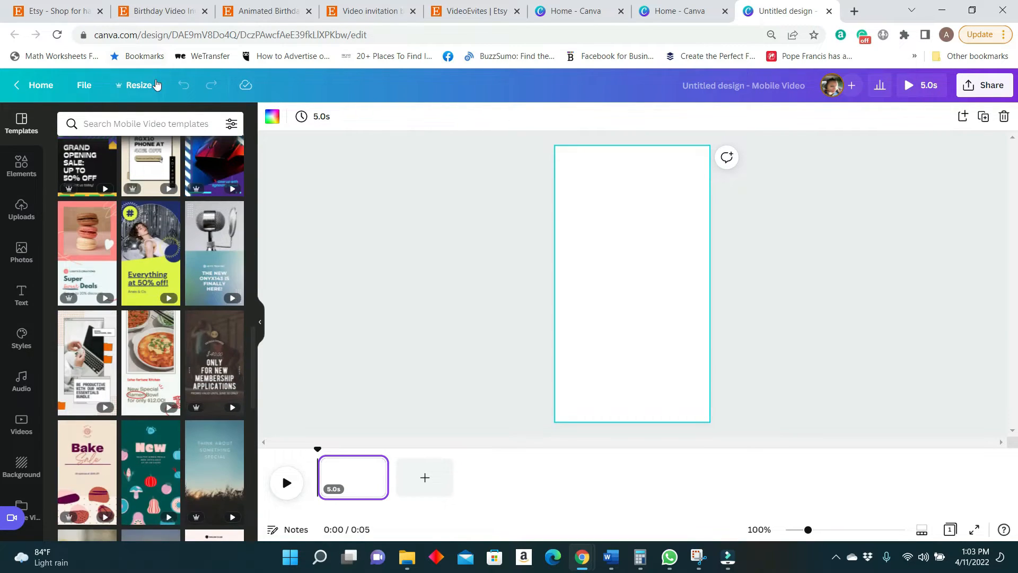
click(161, 125)
text(invitations)
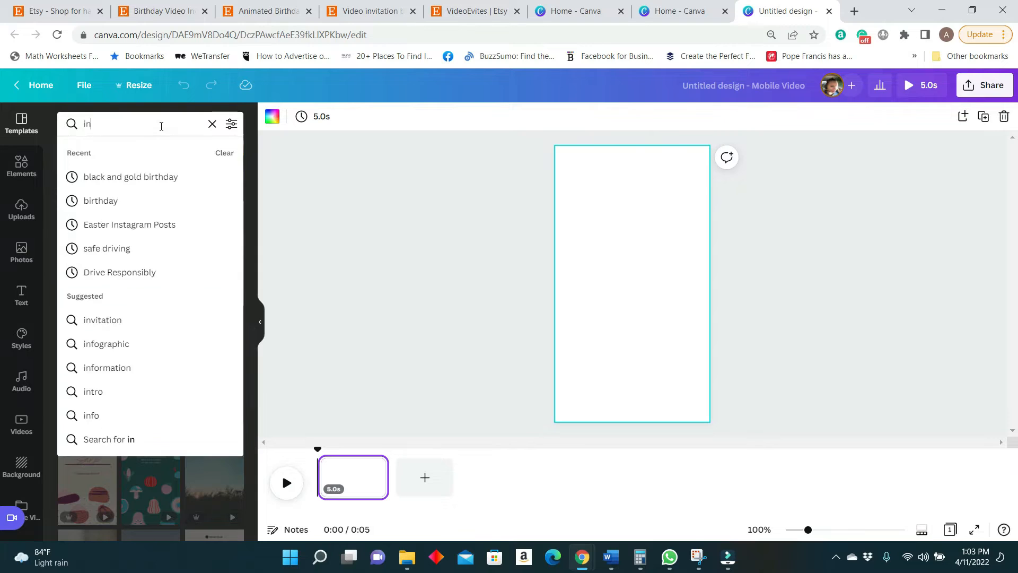
key(Return)
scroll(203, 404, down, 10)
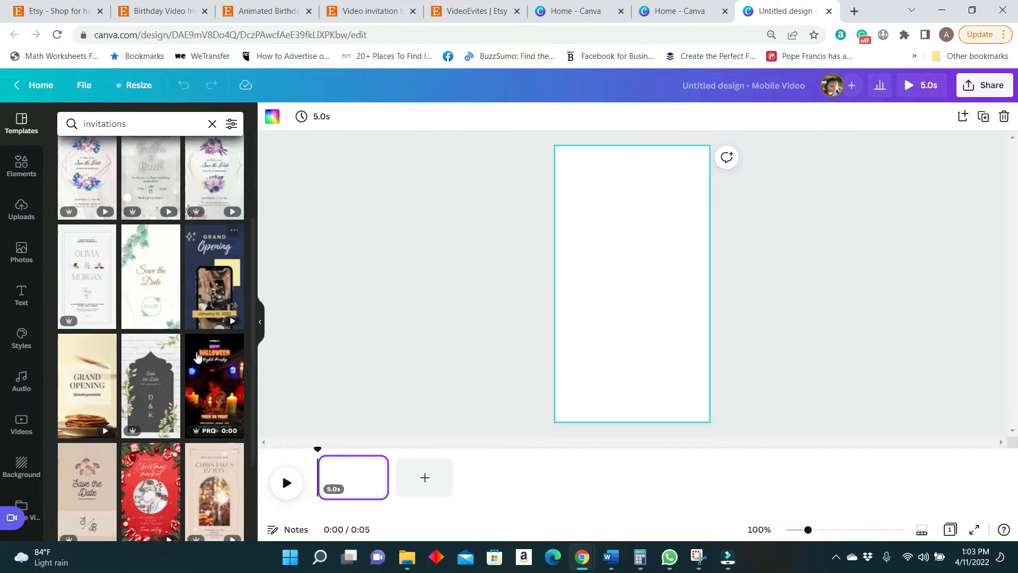
scroll(203, 404, down, 15)
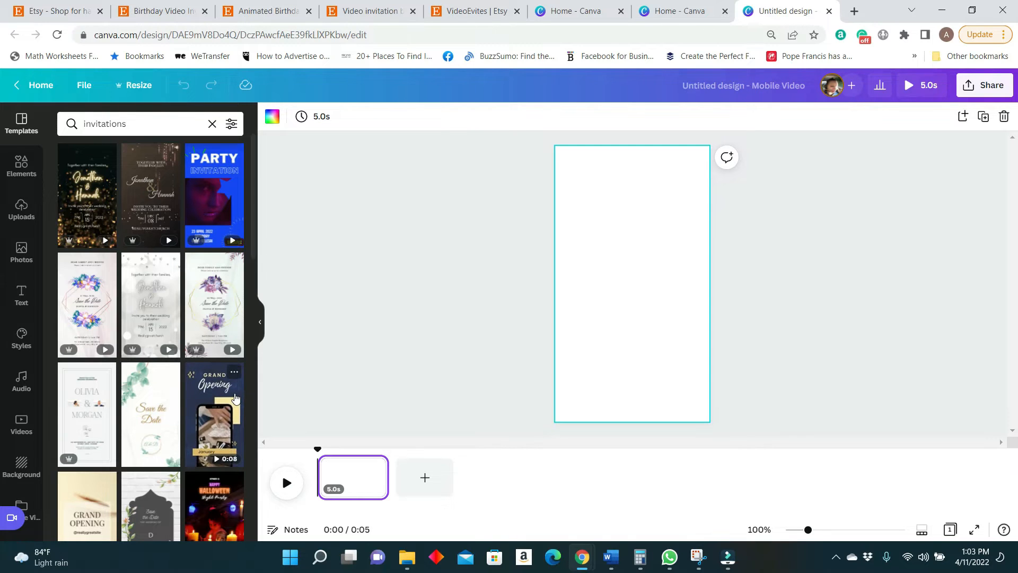
Apply the black and gold glitter wedding invitation template to the page and delete its church name text.
click(78, 157)
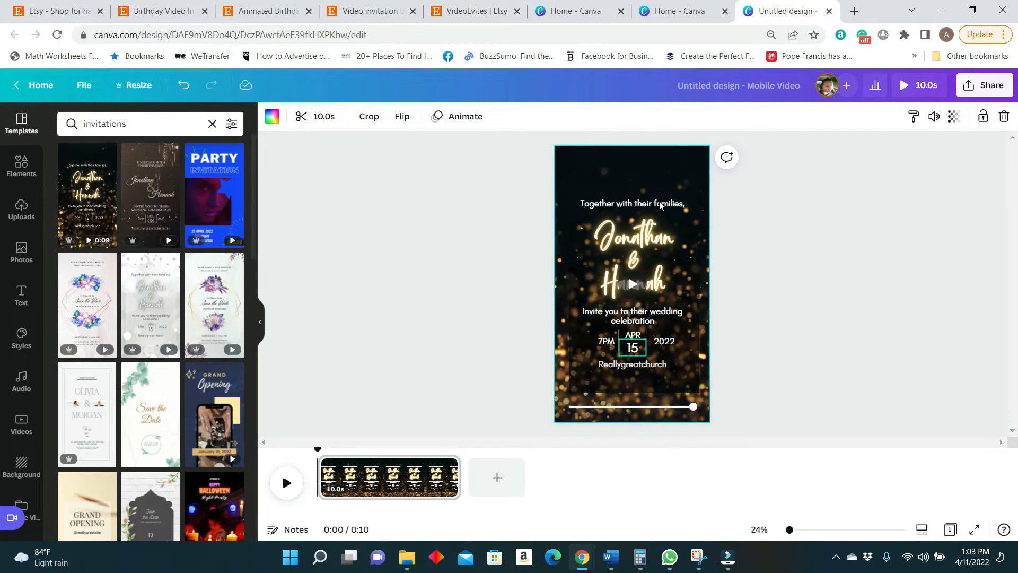
click(659, 366)
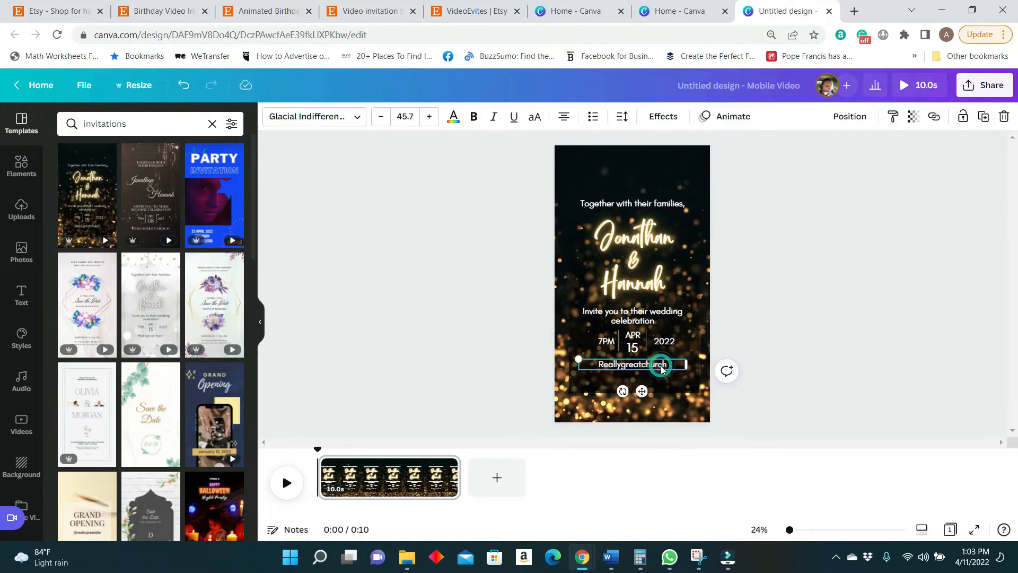
key(Delete)
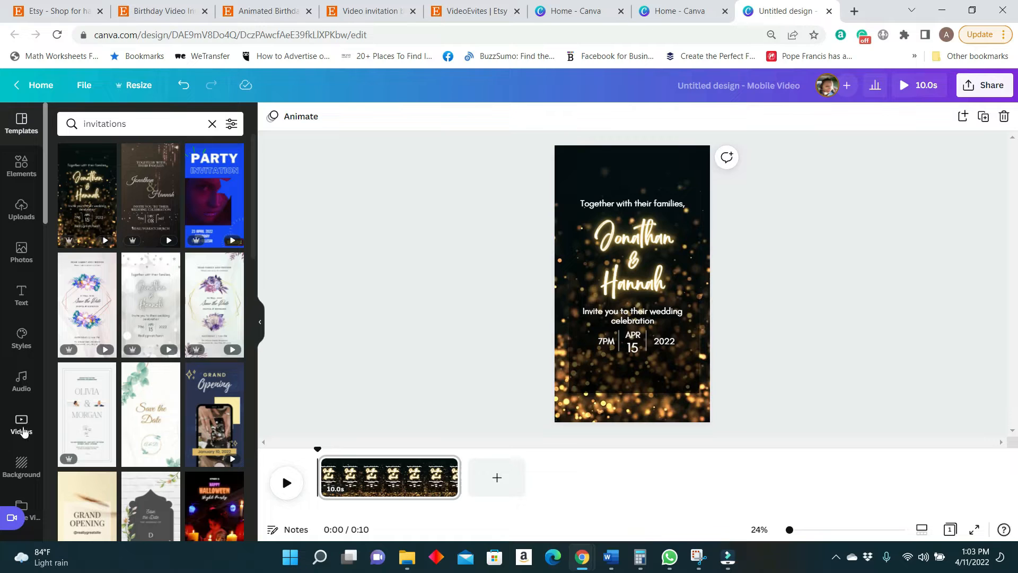
Search Canva's stock videos for "red and gold background".
click(22, 422)
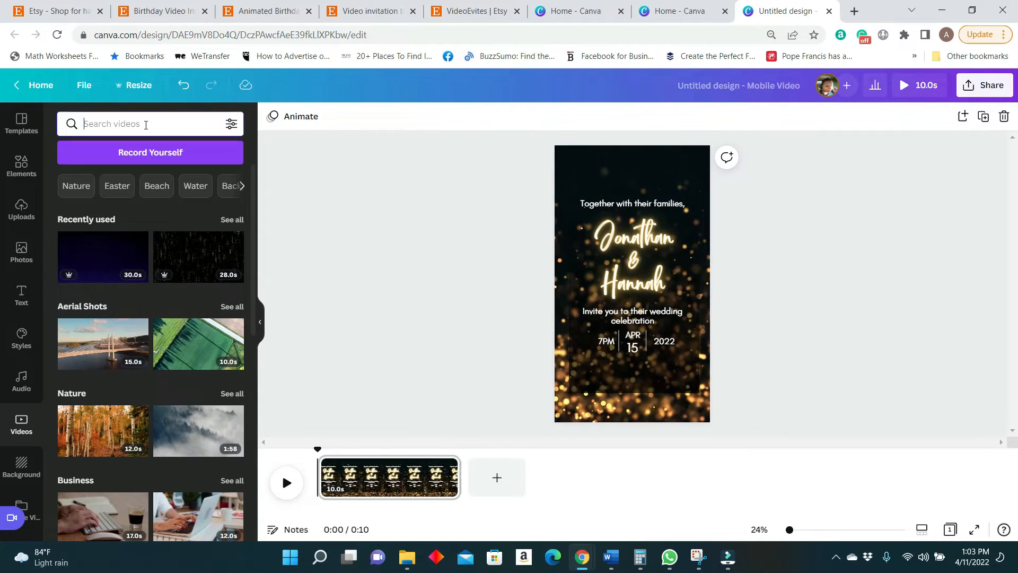
click(145, 123)
text(re)
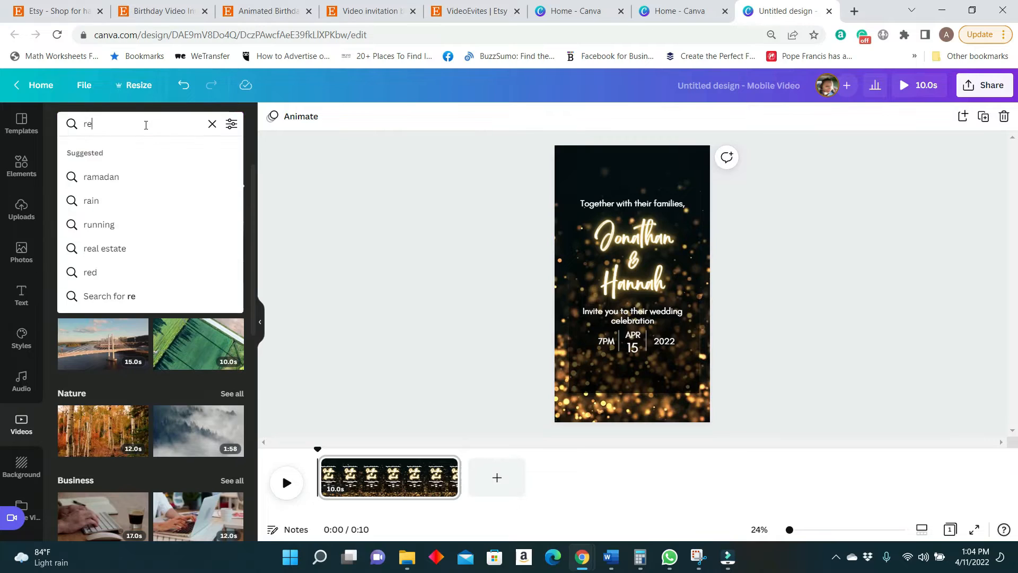
text(d and gol)
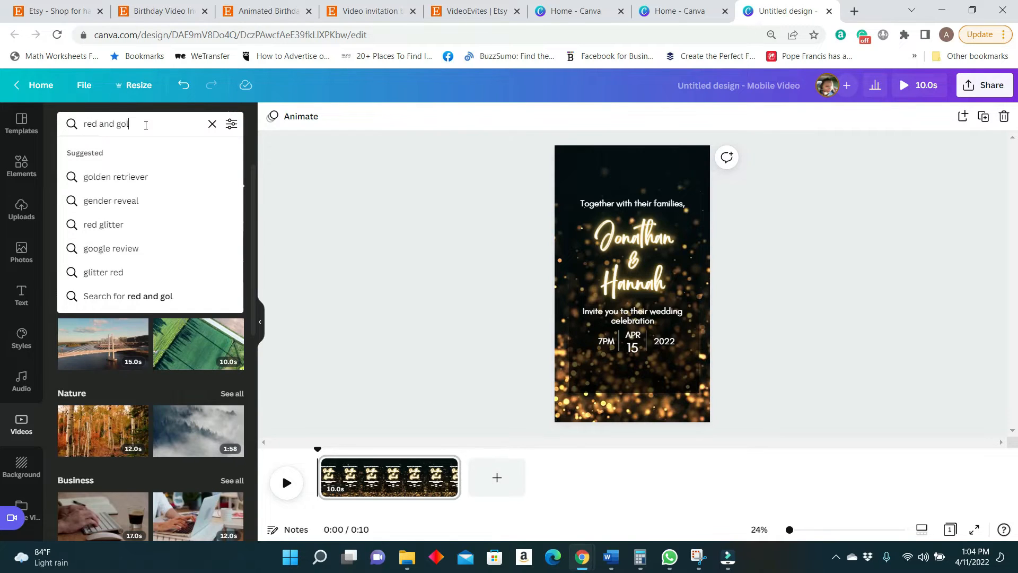
text(d backgrou)
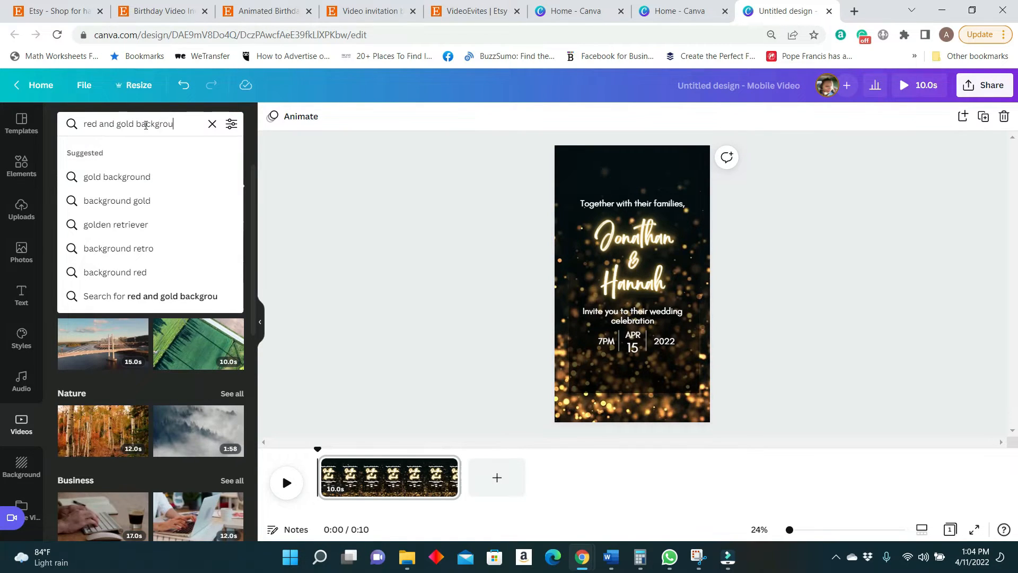
text(nd)
key(Return)
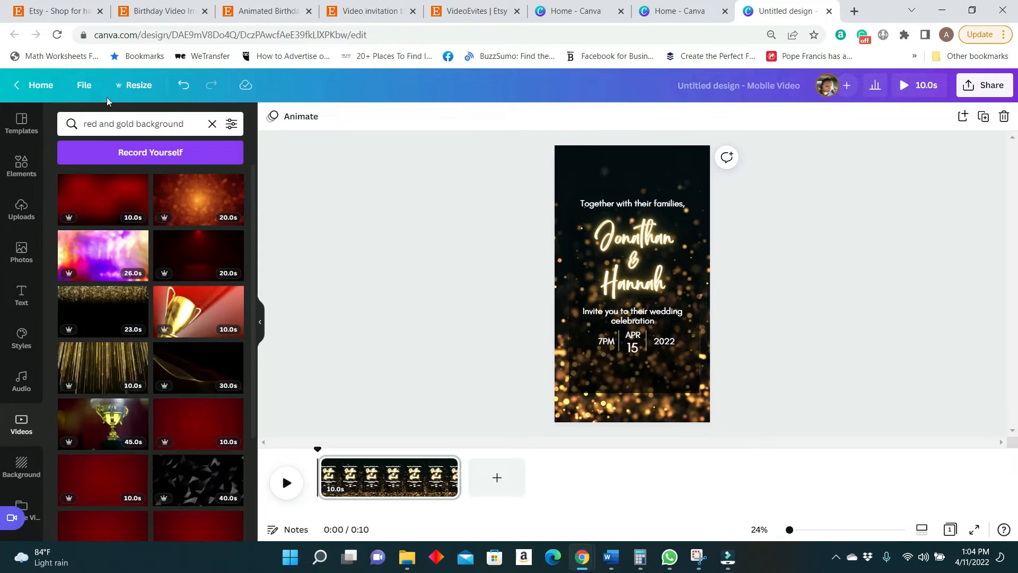
Delete the gold glitter background video from the invitation page.
double_click(617, 155)
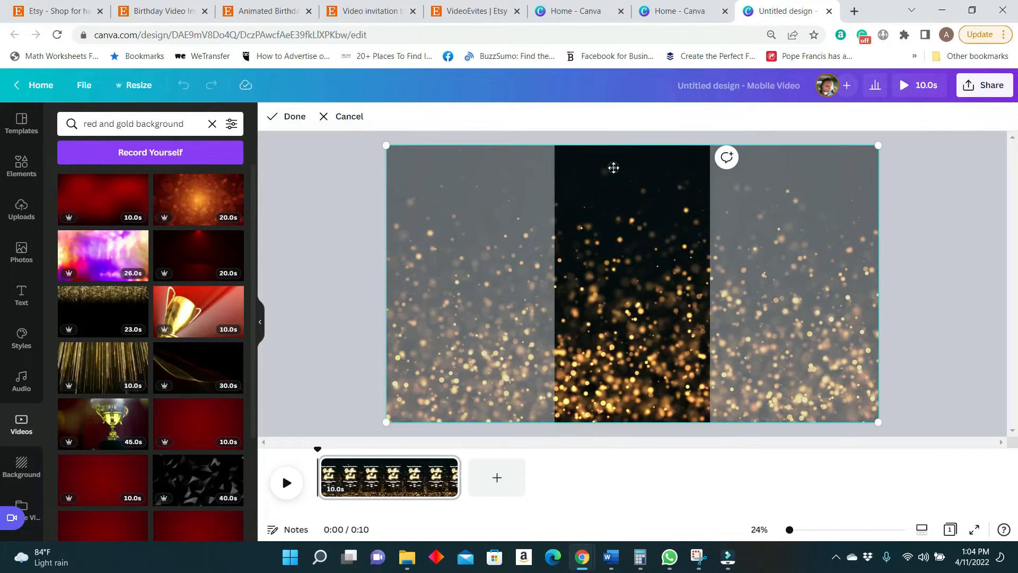
click(910, 168)
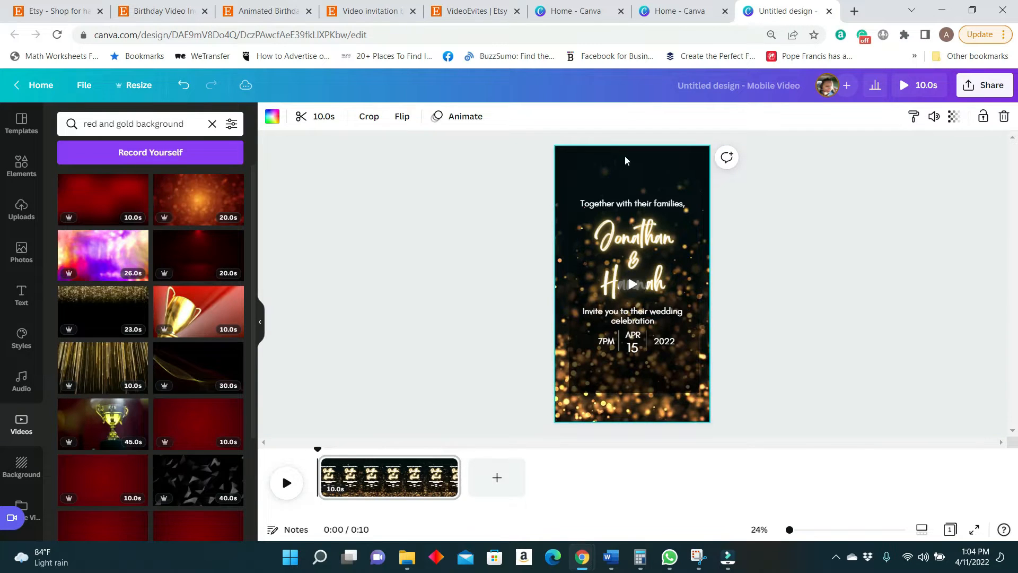
double_click(625, 160)
key(Delete)
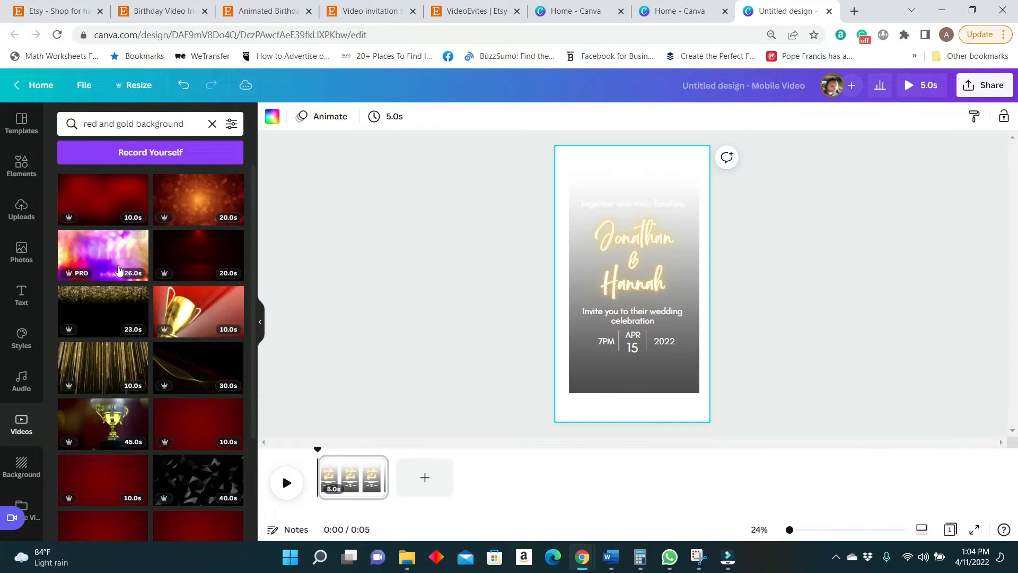
Add a single-cell grid that fills the whole page behind the invitation text.
click(92, 196)
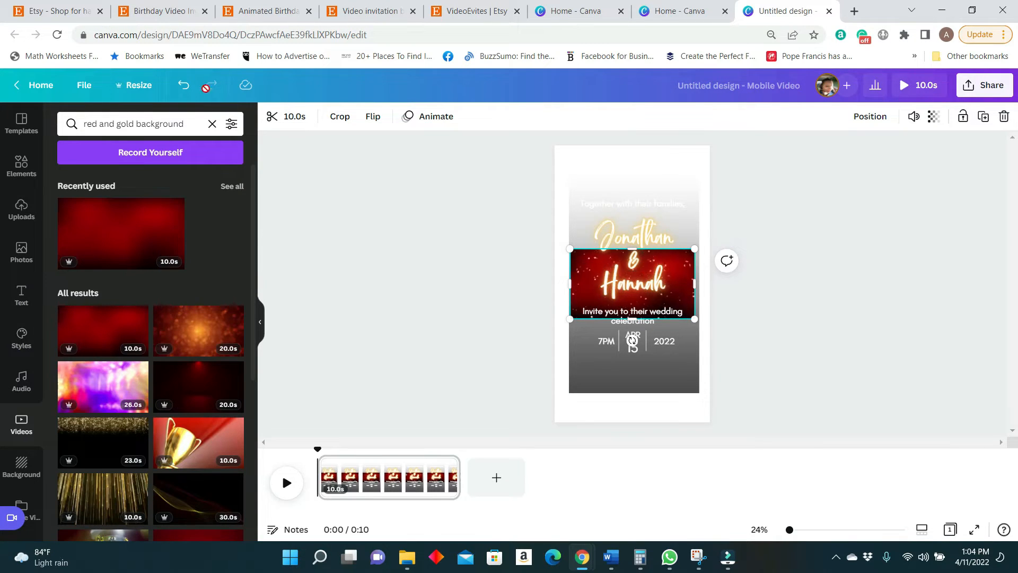
click(183, 86)
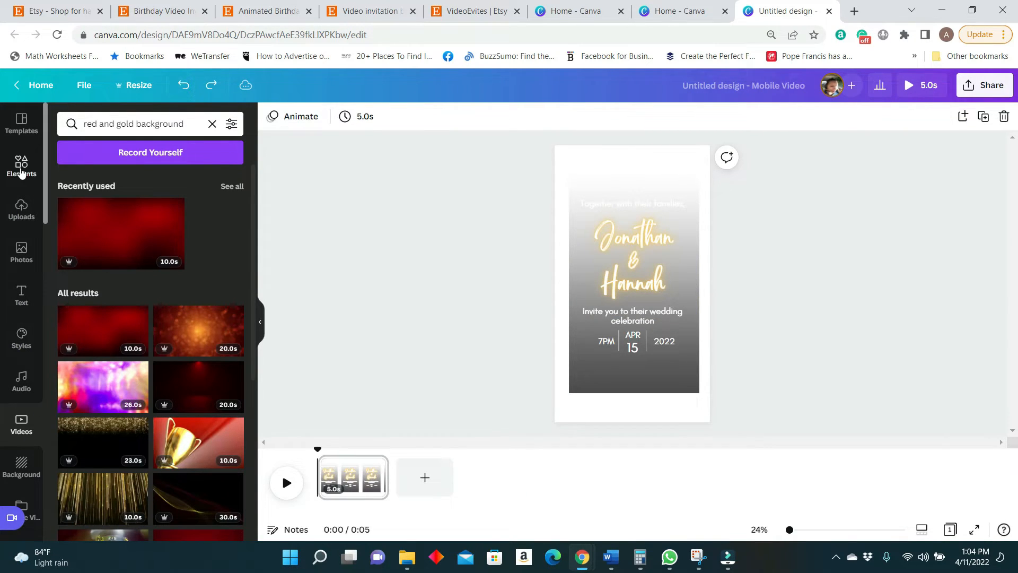
click(21, 165)
scroll(148, 398, down, 3)
scroll(159, 410, down, 10)
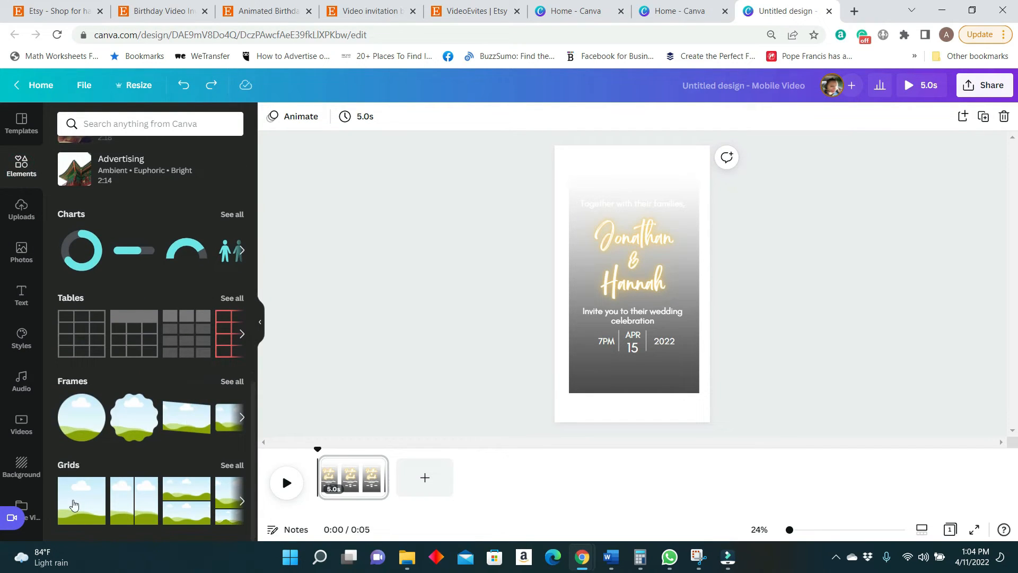
click(74, 504)
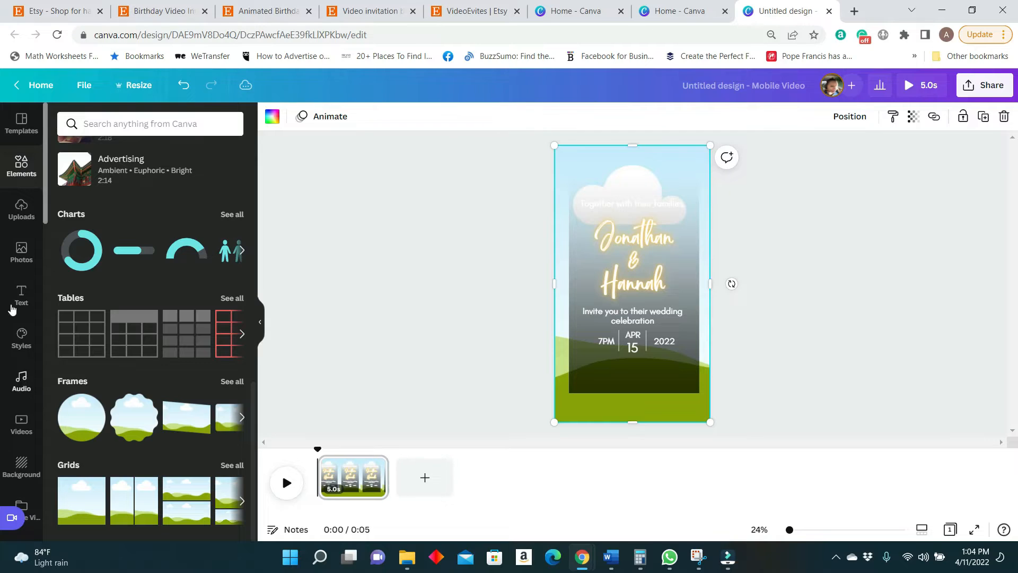
Fill the page-sized grid with the recently used red background video and preview the invitation.
scroll(79, 299, up, 10)
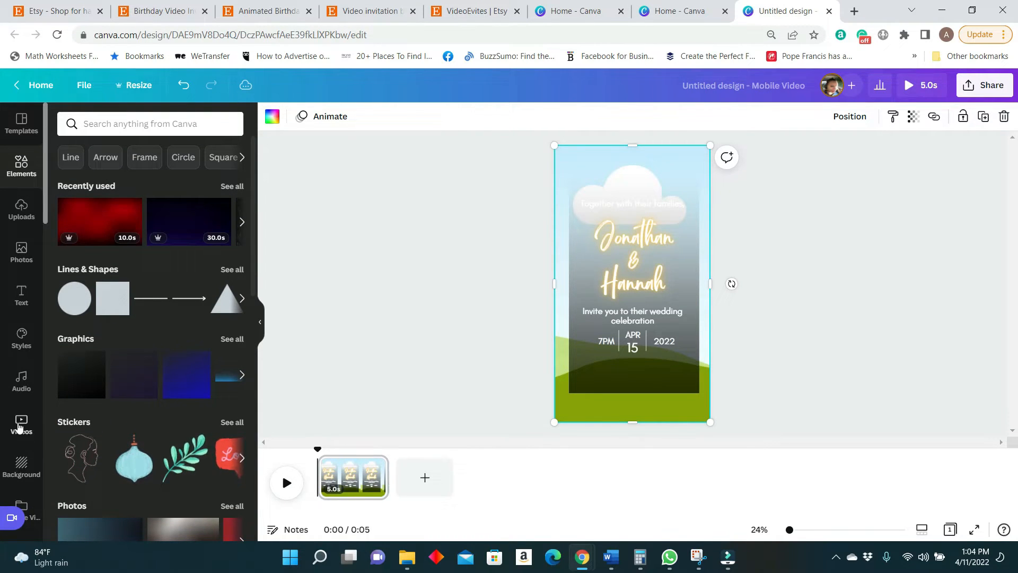
click(19, 427)
click(133, 231)
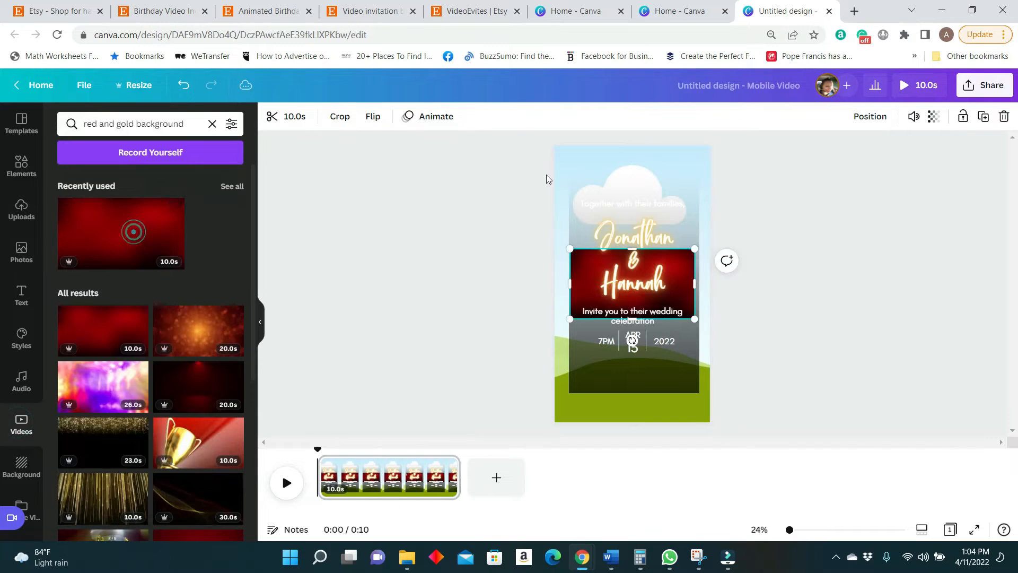
mouse_move(586, 281)
drag(582, 268, 561, 256)
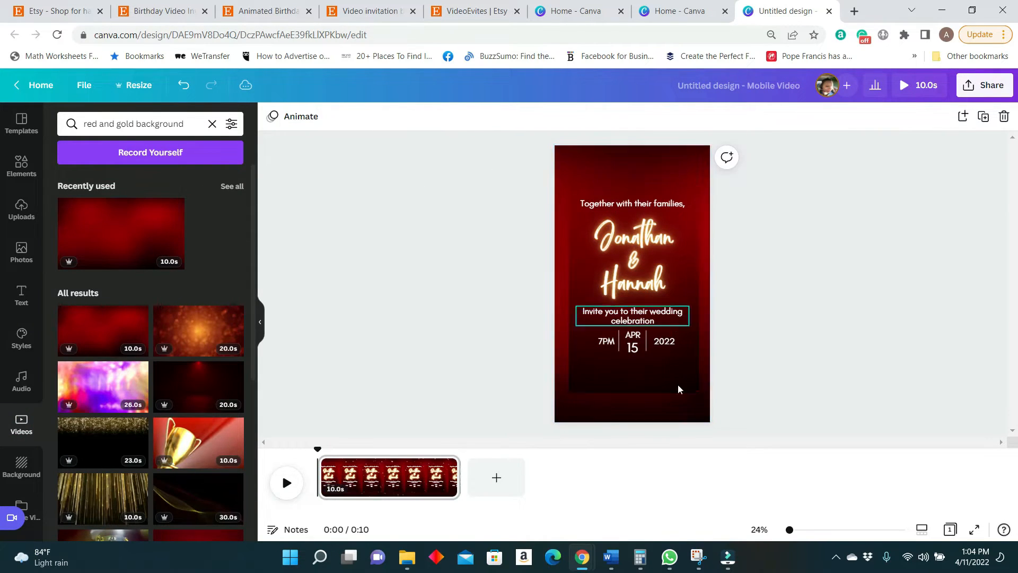
click(669, 412)
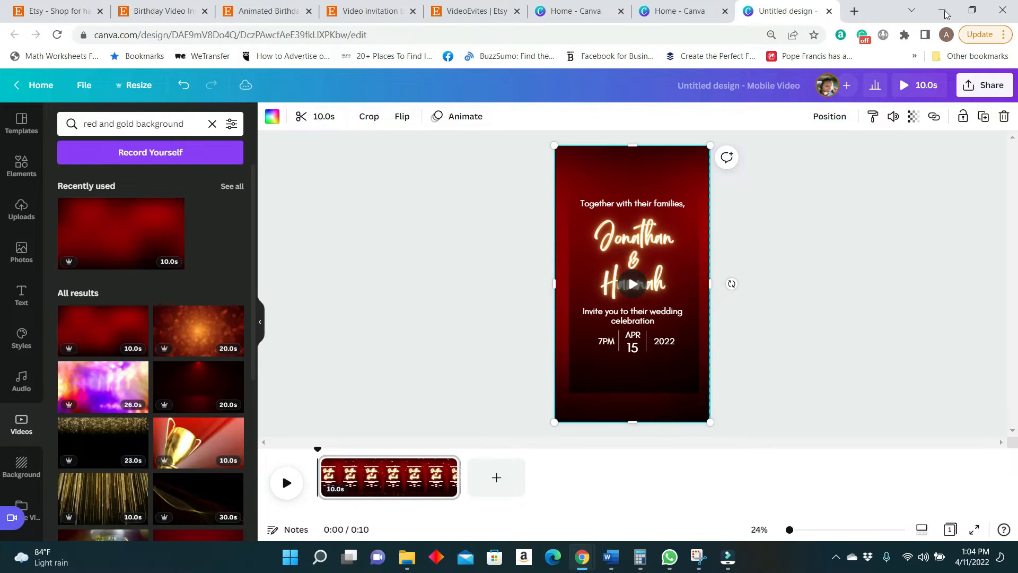
click(911, 93)
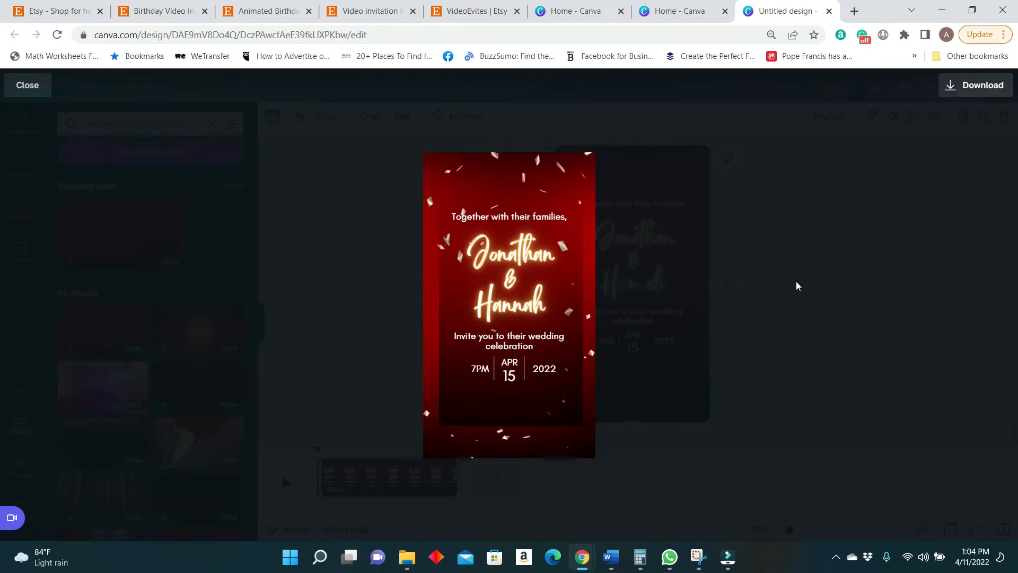
click(763, 276)
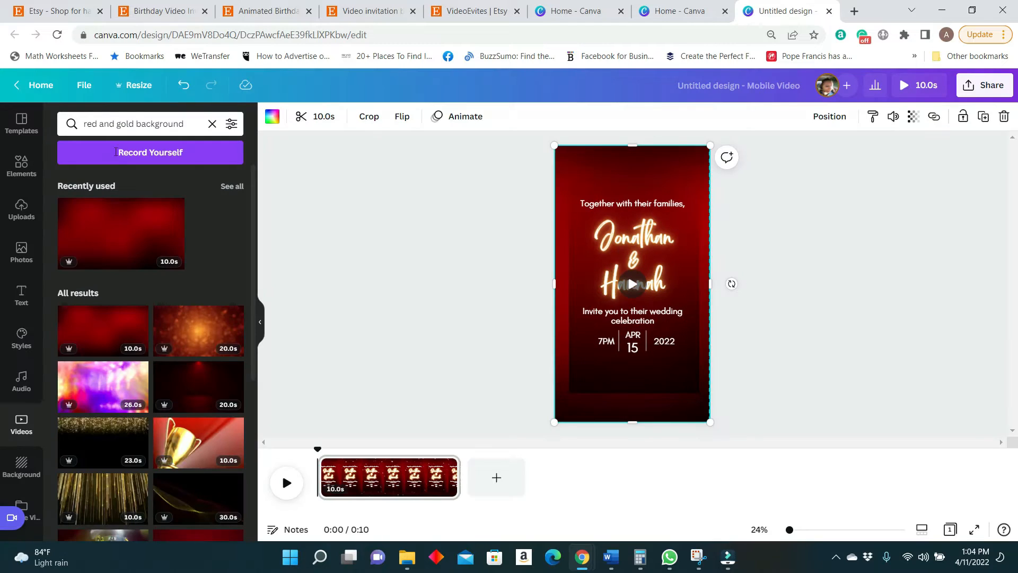
Search the stock videos for "black background".
scroll(135, 205, down, 3)
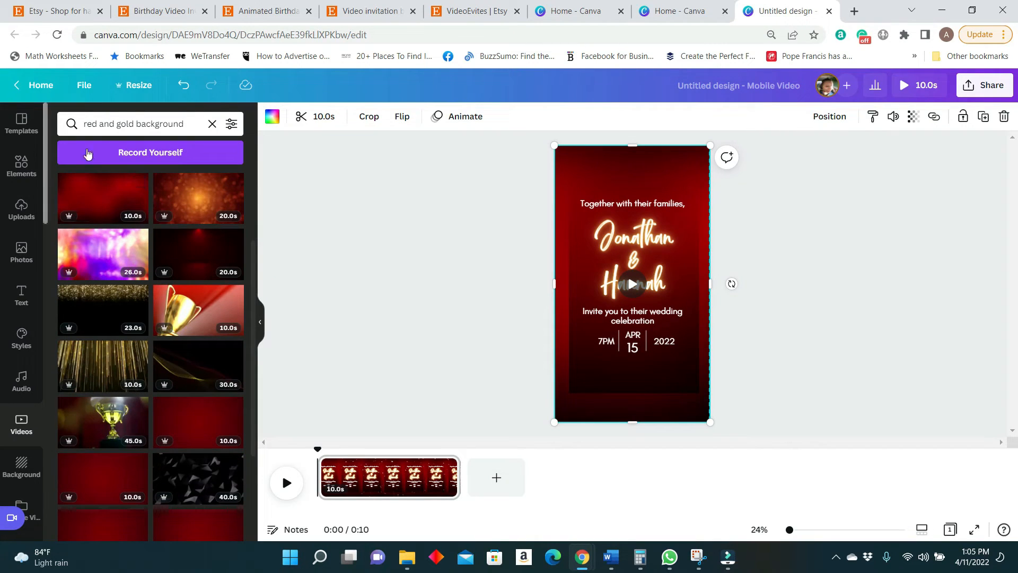
click(136, 121)
drag(133, 123, 45, 138)
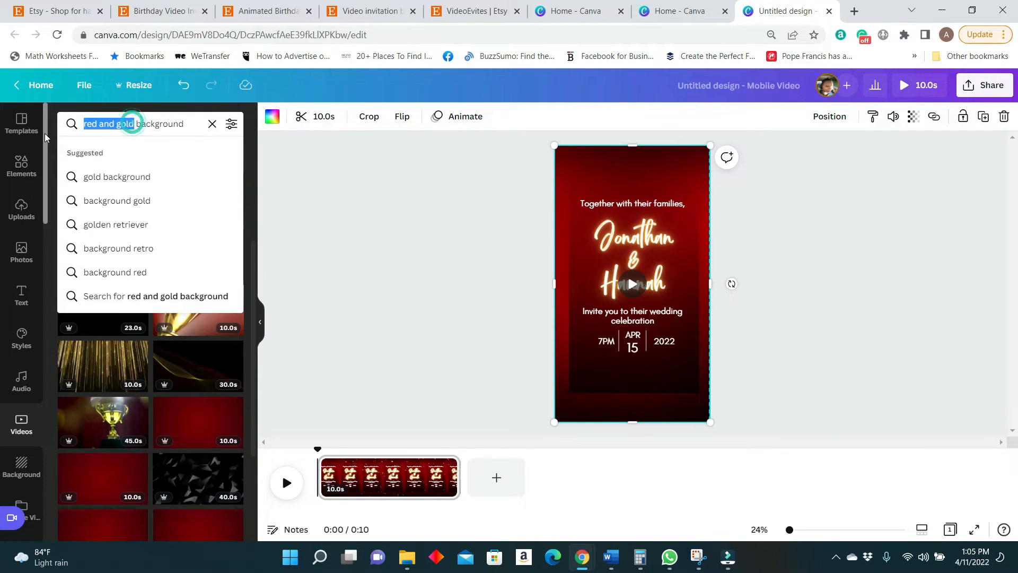
text(black)
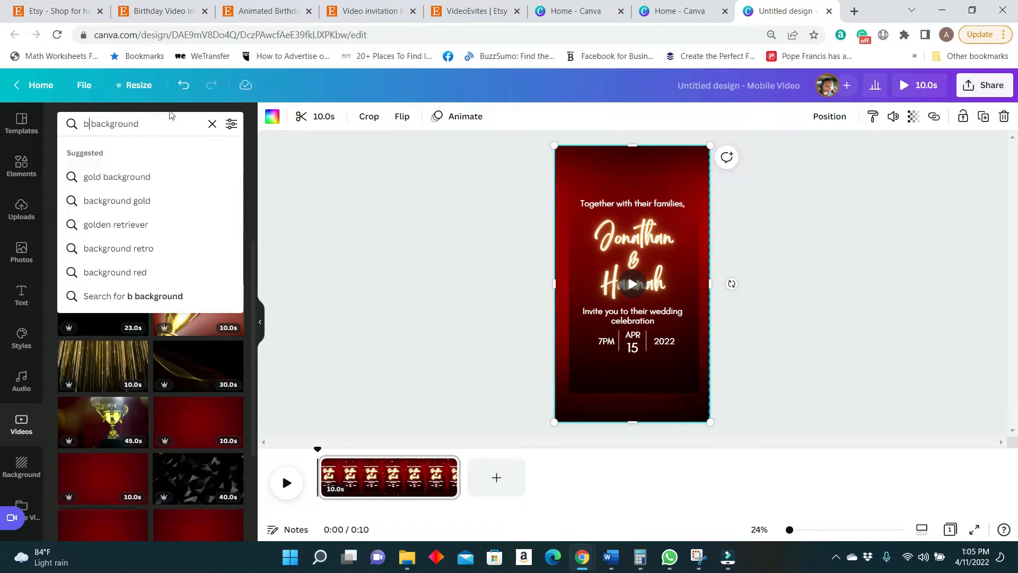
key(Return)
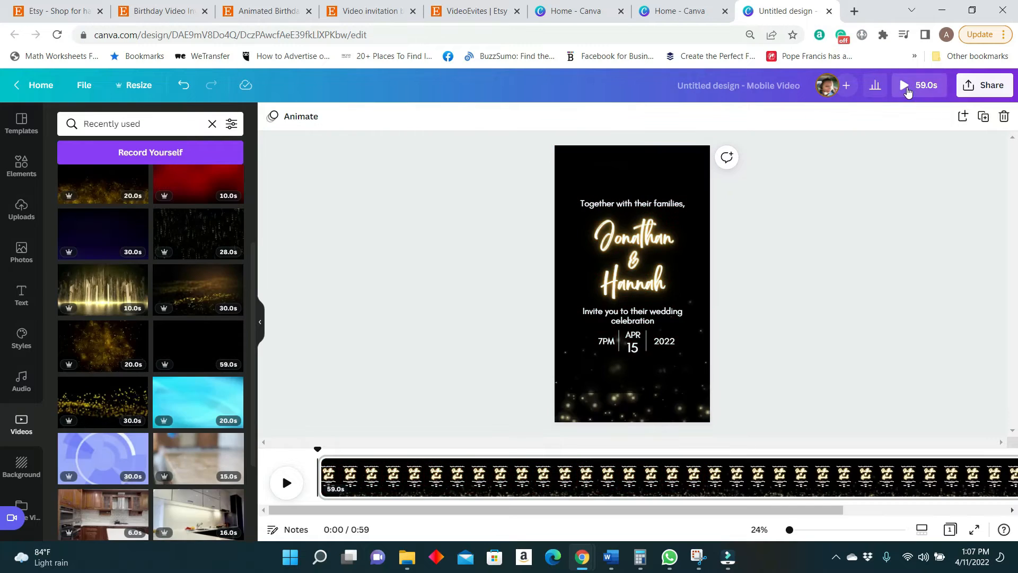
Preview the invitation with the black sparkle video and shorten the page's duration to 24.9 seconds.
click(908, 85)
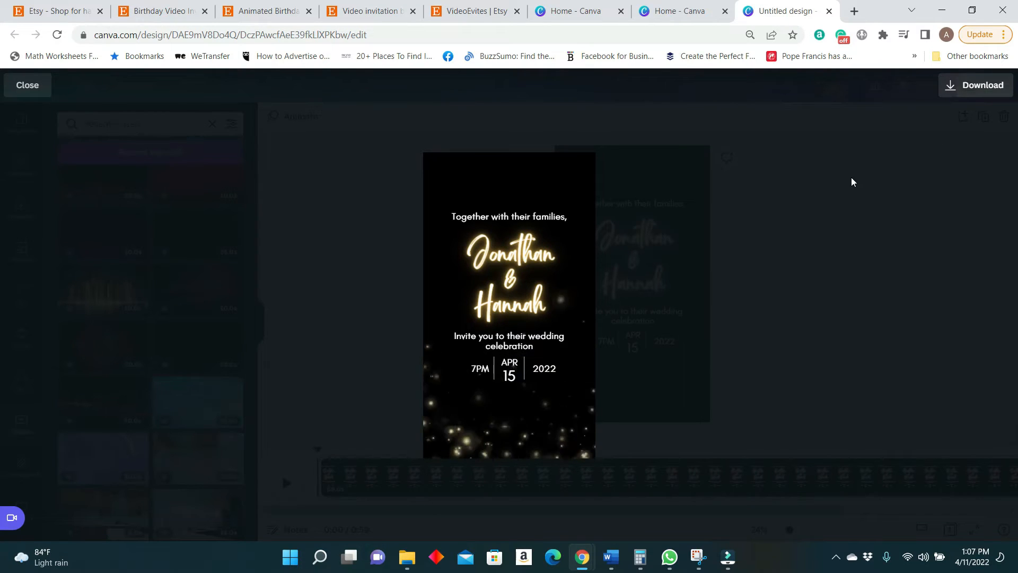
click(841, 269)
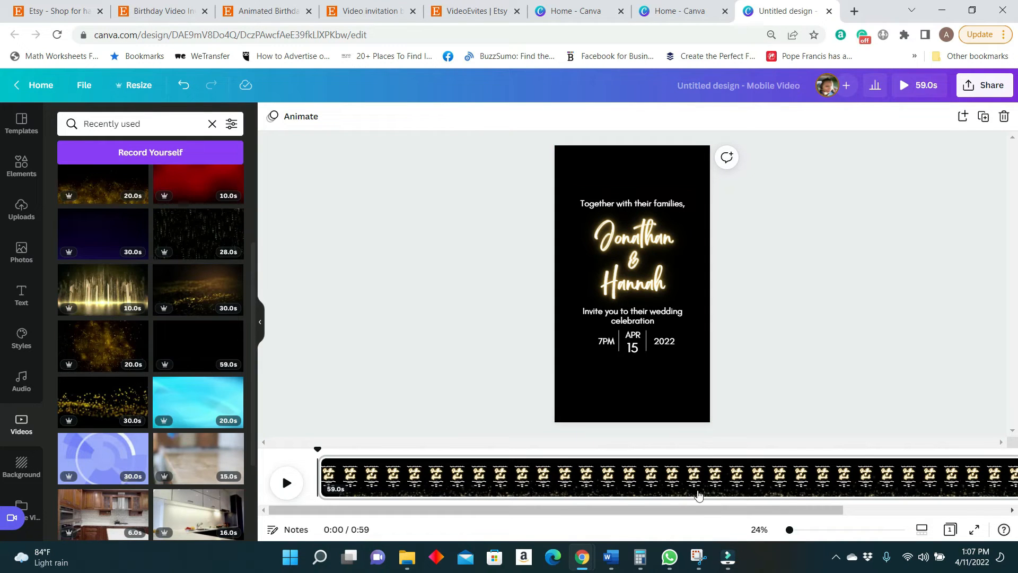
drag(715, 510, 876, 506)
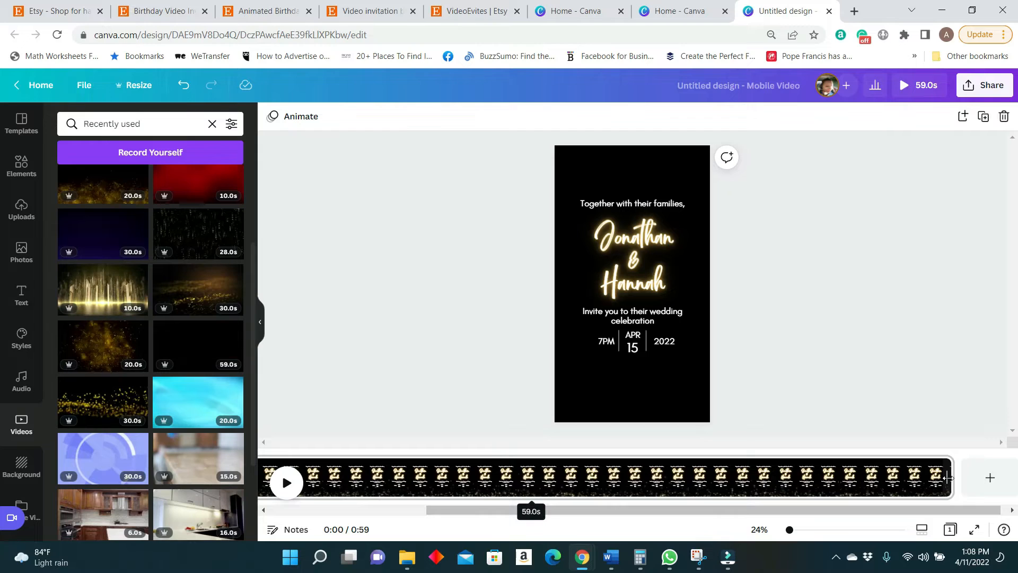
drag(949, 478, 465, 522)
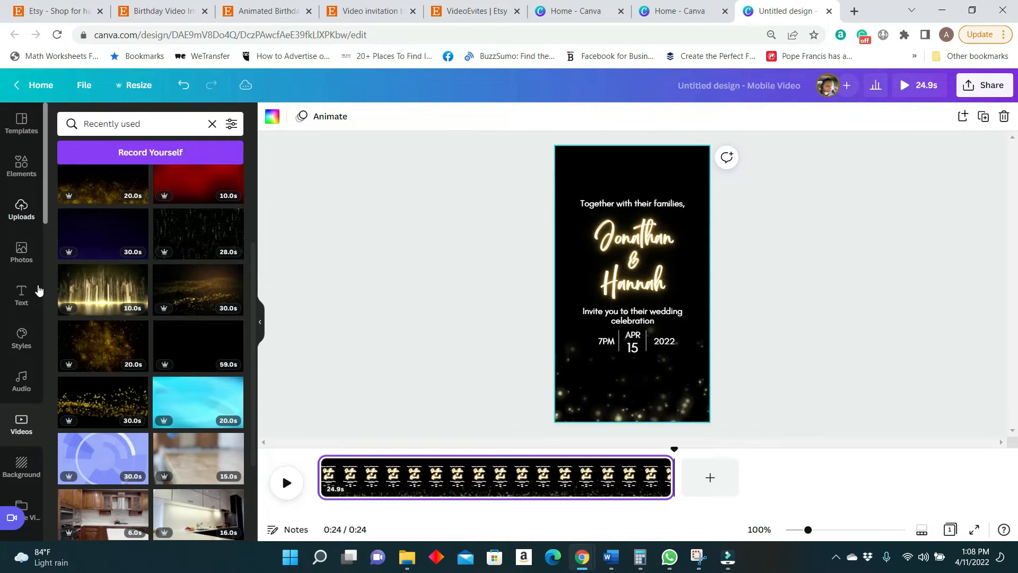
Open the audio library and play a few seconds of the invitation with its soundtrack.
scroll(31, 291, down, 4)
click(21, 182)
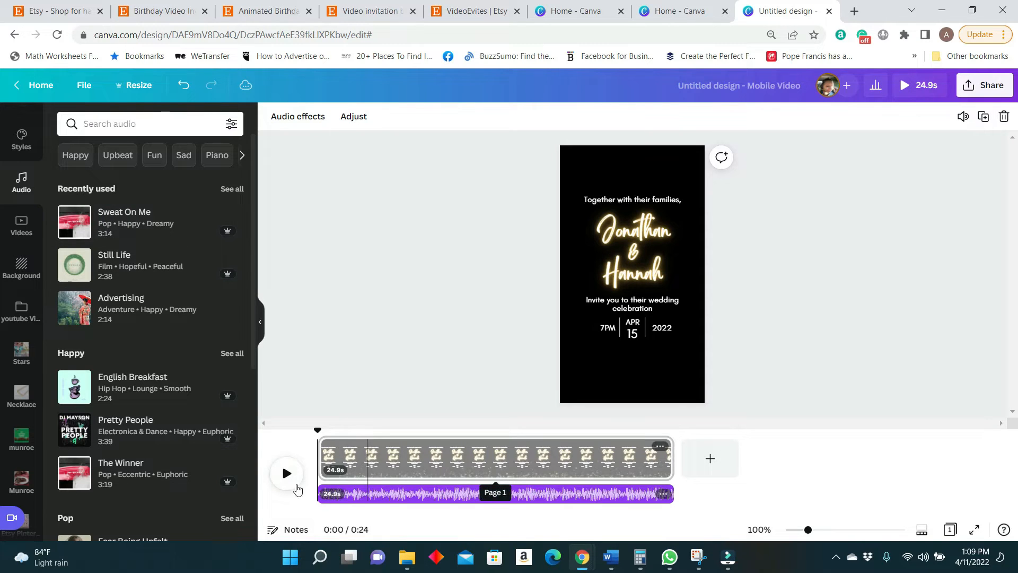
click(285, 473)
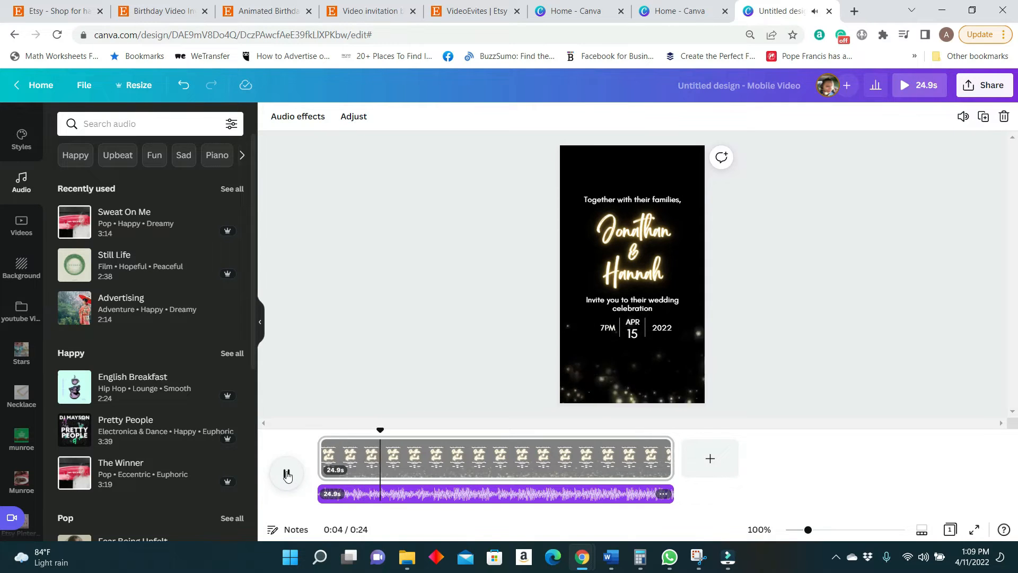
click(286, 473)
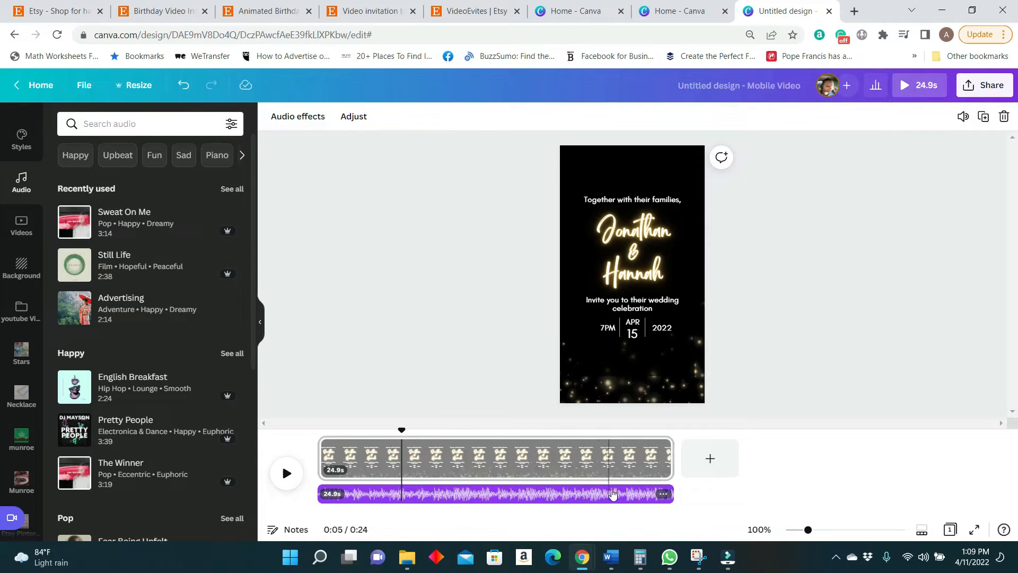
Apply a 0.2-second fade in and a 4.4-second fade out to the audio track.
click(605, 493)
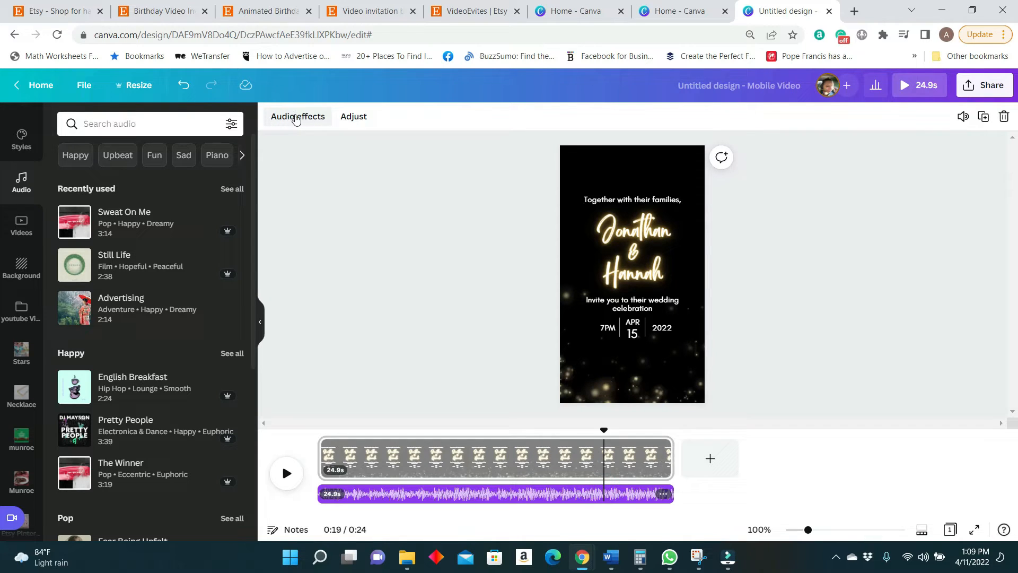
click(306, 124)
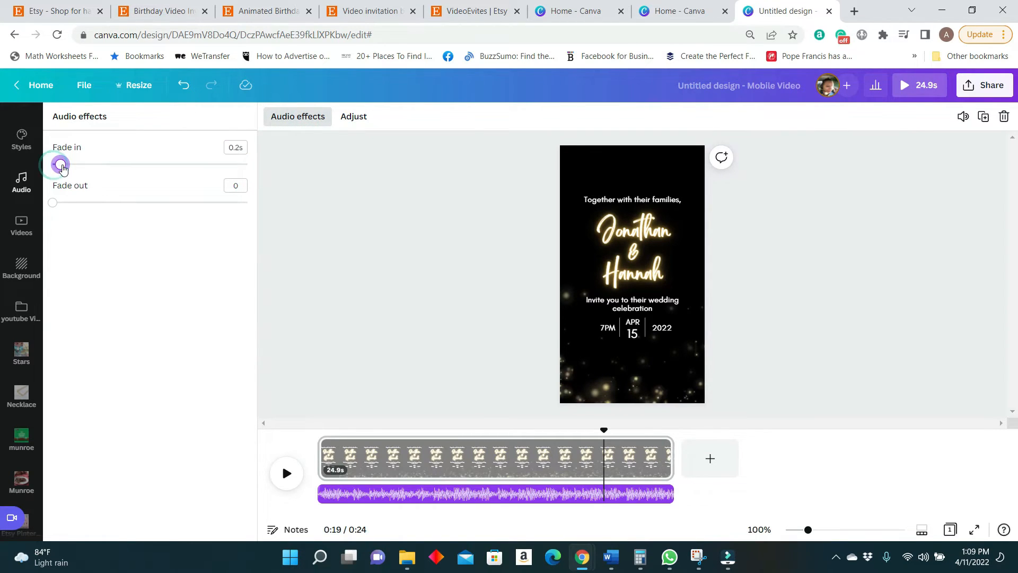
drag(73, 206, 222, 206)
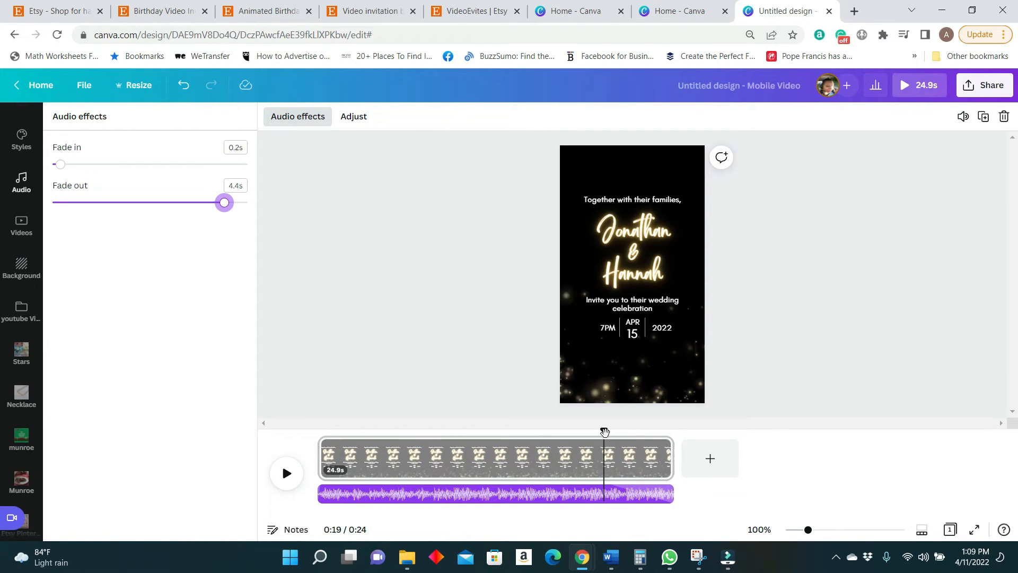
Return the playhead to the start and preview the invitation with the faded audio.
drag(603, 429, 317, 430)
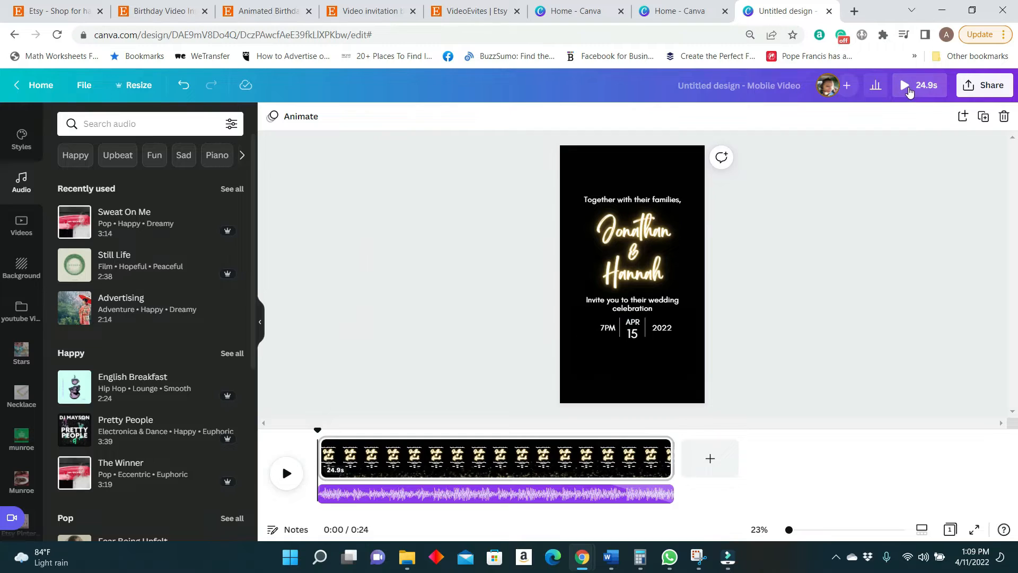
click(910, 93)
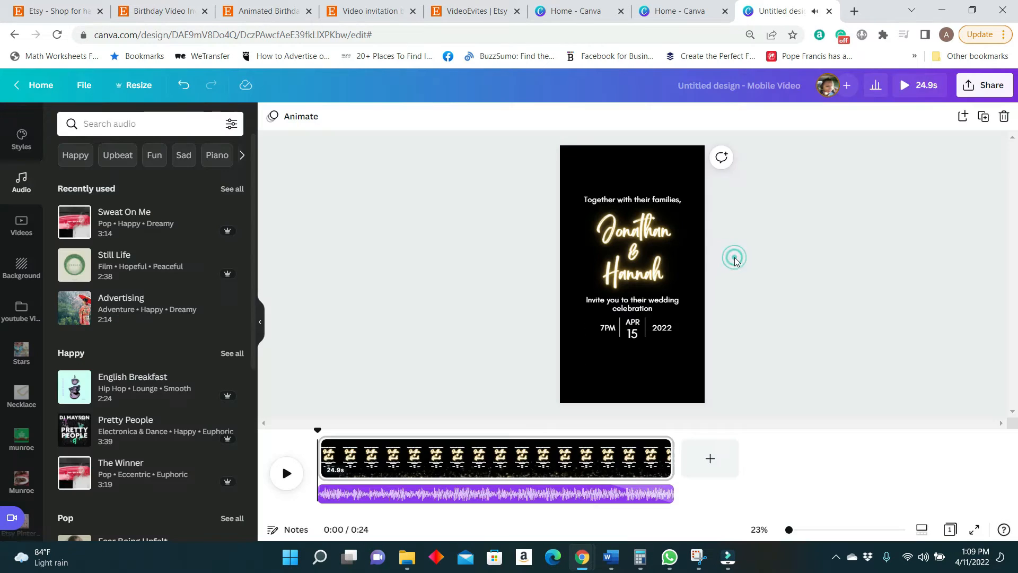
click(734, 259)
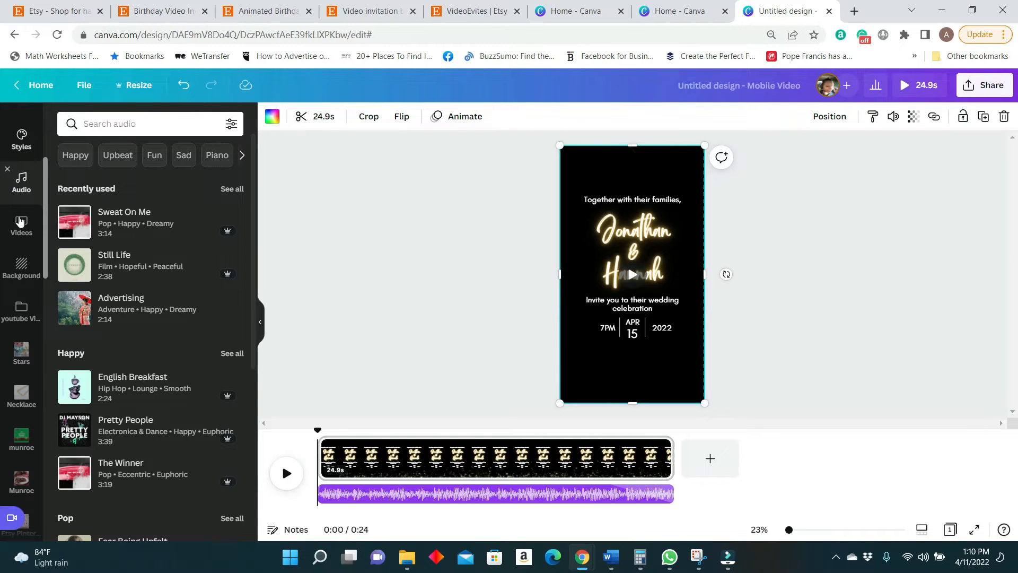
Search the design elements for "gold birthday elements".
click(21, 271)
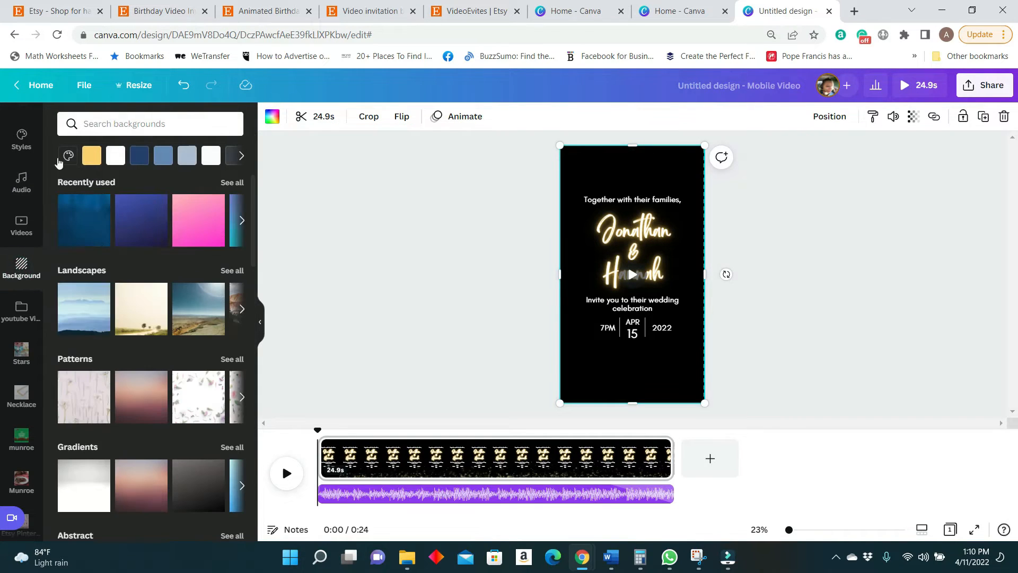
scroll(21, 202, up, 4)
click(21, 169)
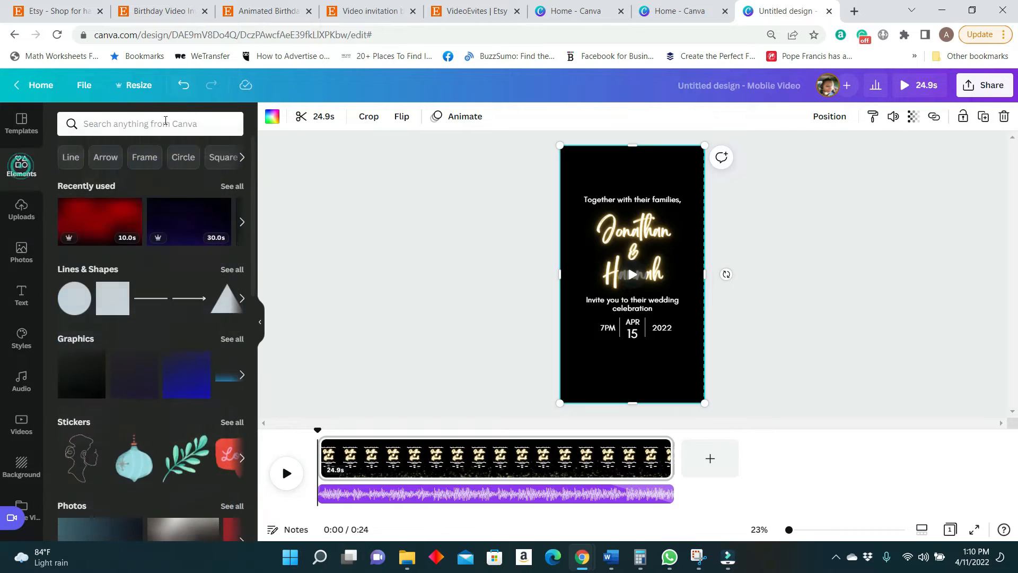
click(164, 123)
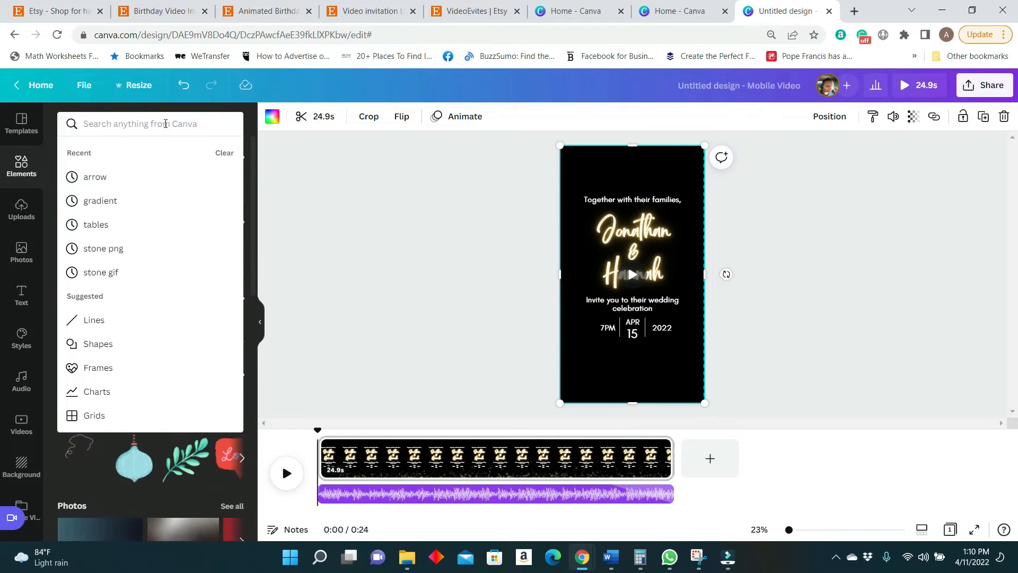
text(gold b)
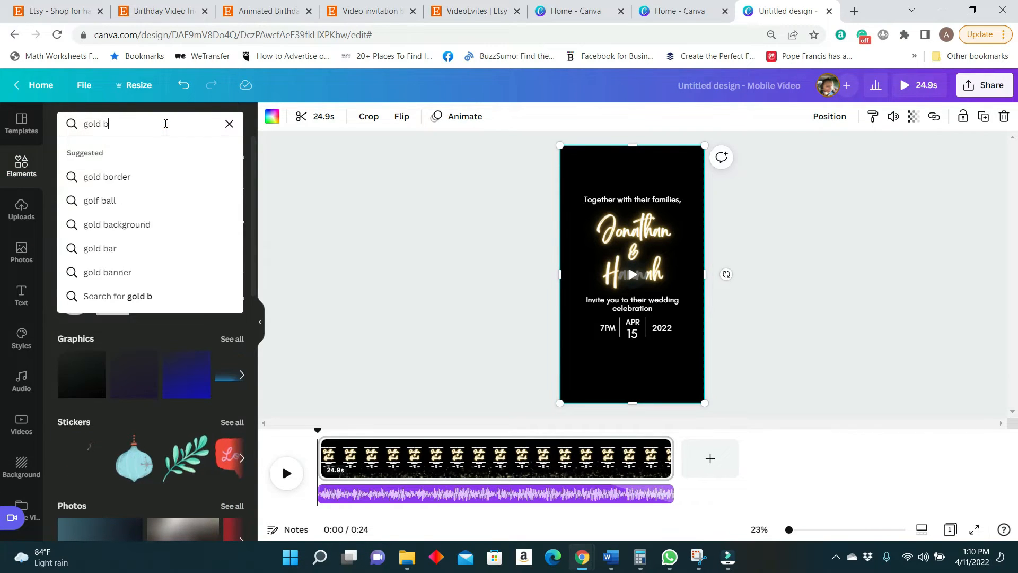
text(irthday elements)
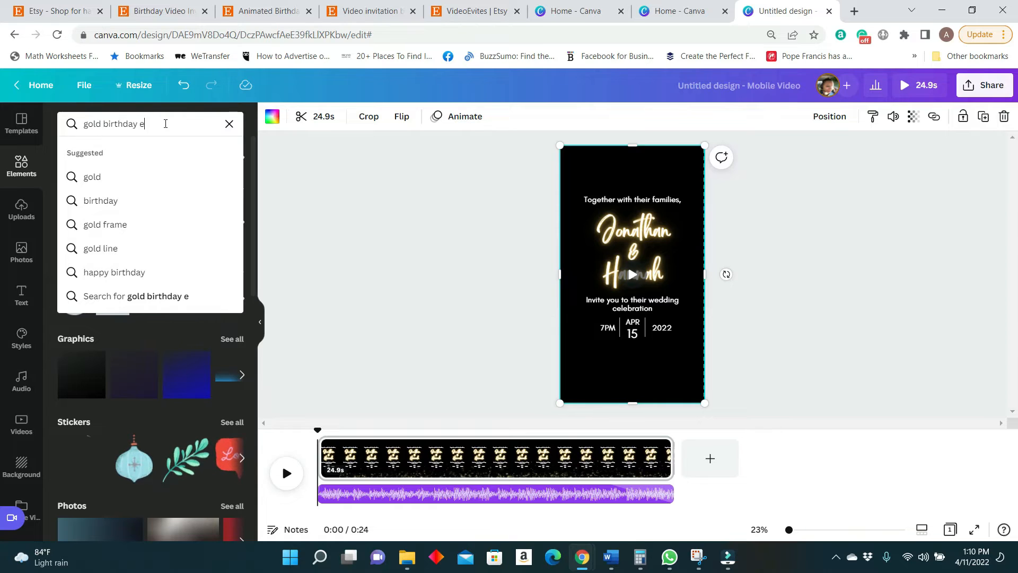
key(Return)
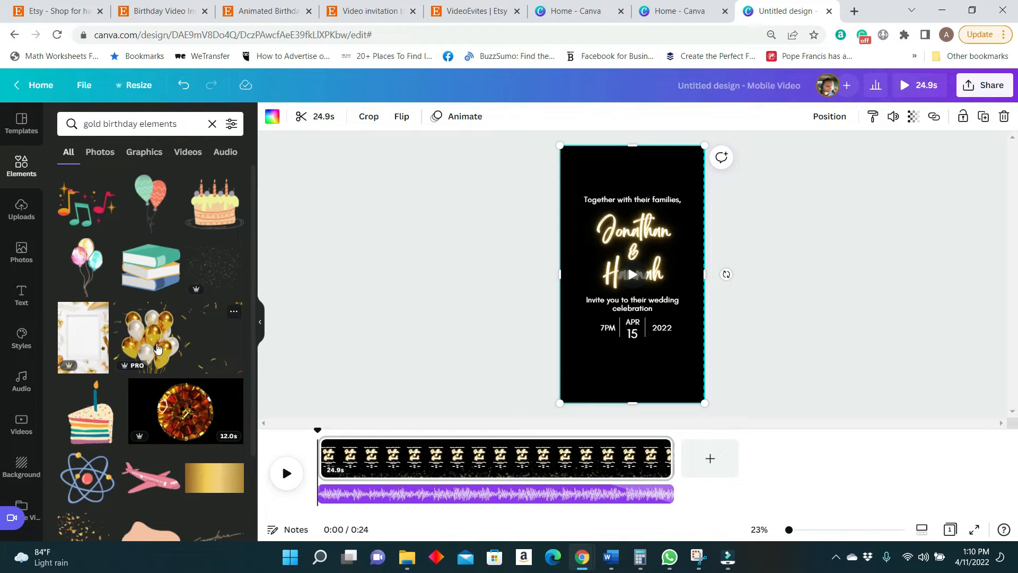
Add the gold speckle graphic from the search results to the middle of the invitation page.
scroll(157, 348, down, 2)
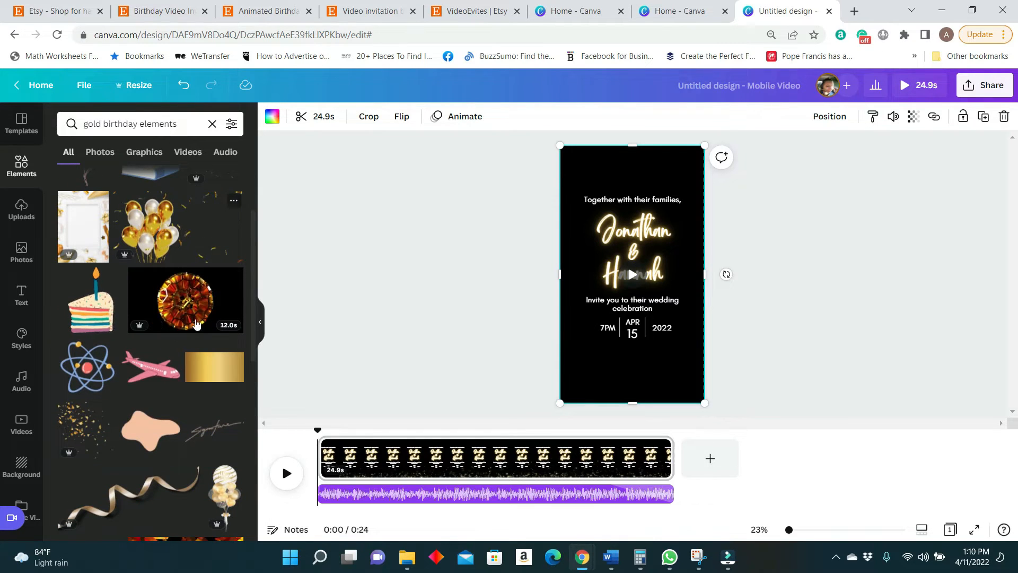
scroll(214, 222, down, 5)
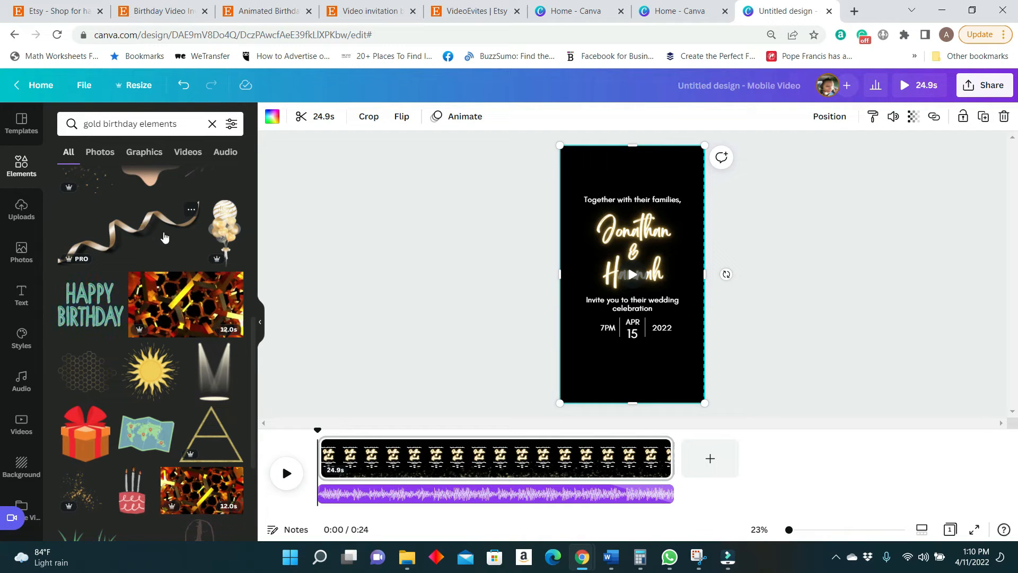
scroll(159, 273, up, 4)
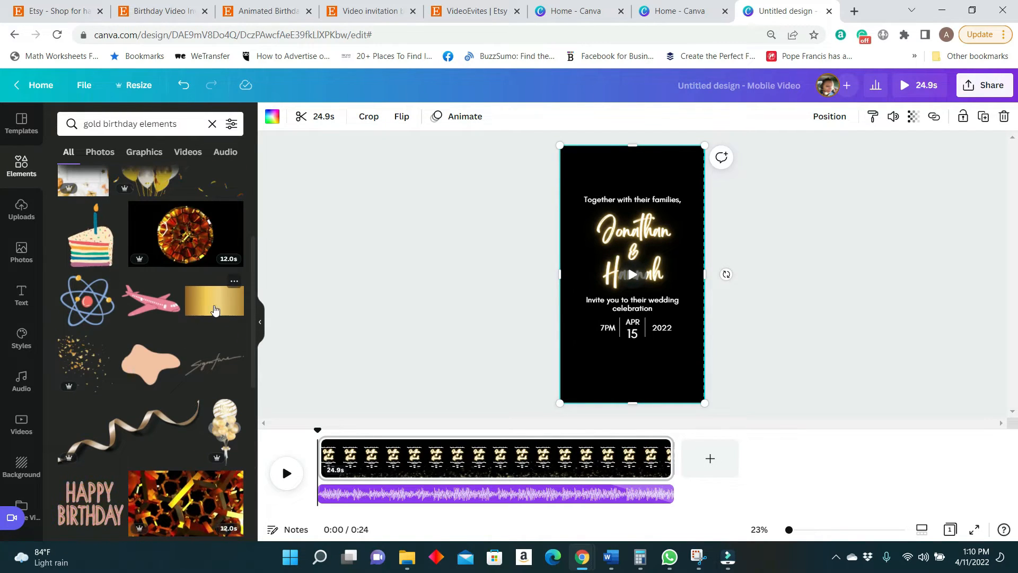
scroll(218, 281, up, 3)
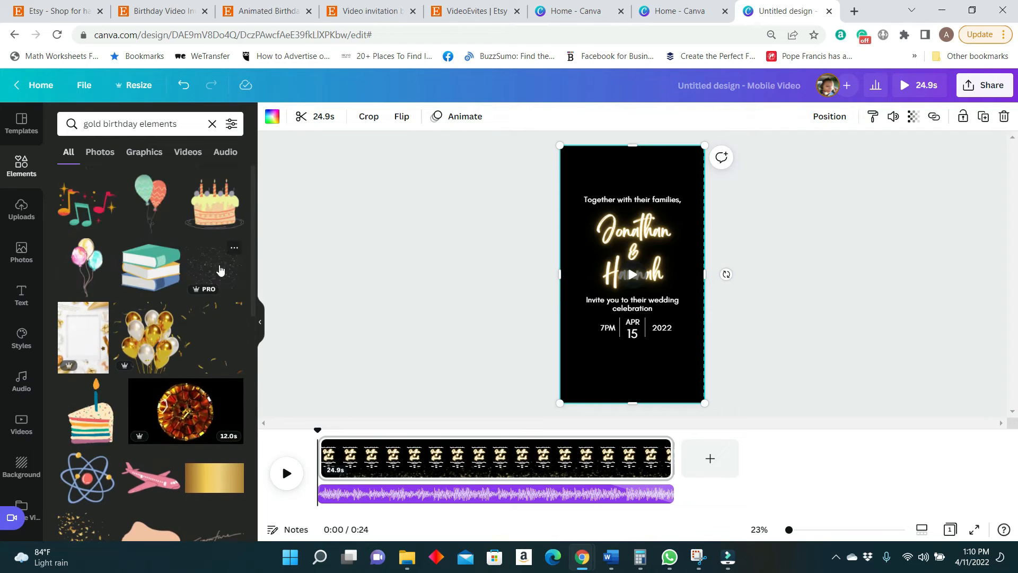
click(631, 271)
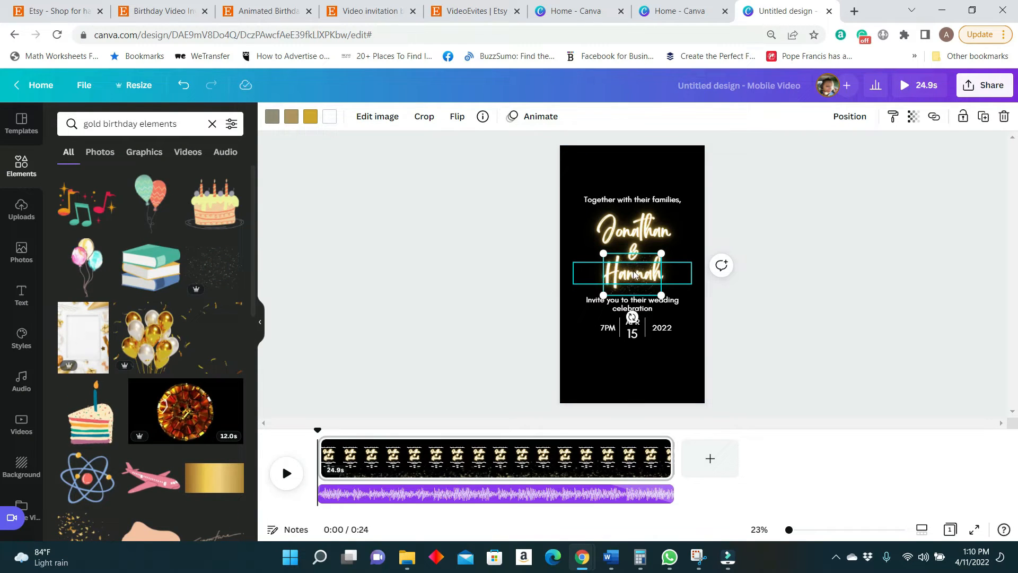
drag(789, 530, 803, 530)
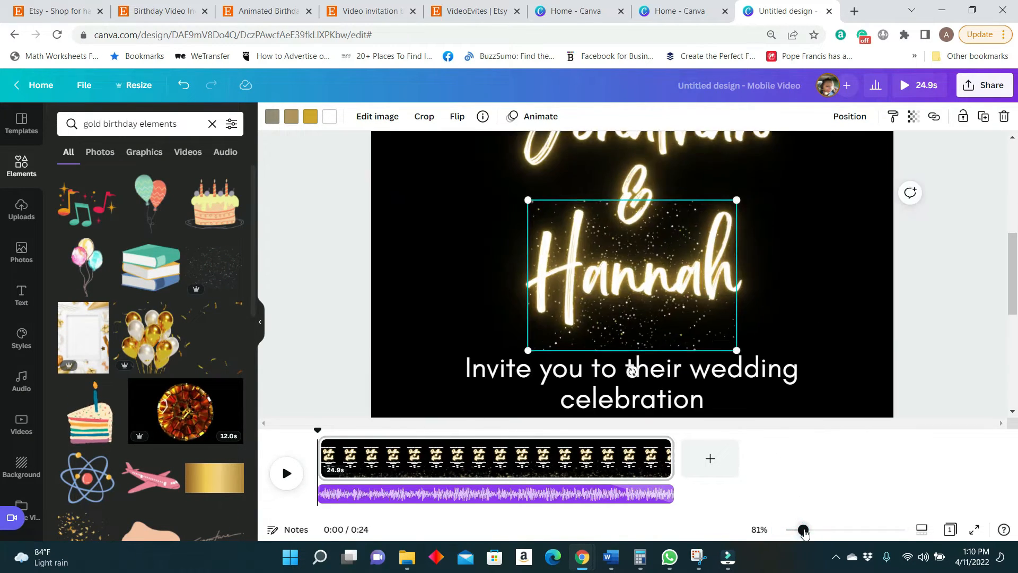
Move the gold speckle graphic from the middle of the page to the page's upper-left corner.
click(656, 245)
scroll(731, 312, up, 3)
drag(613, 377, 704, 424)
drag(804, 530, 796, 530)
drag(597, 341, 543, 166)
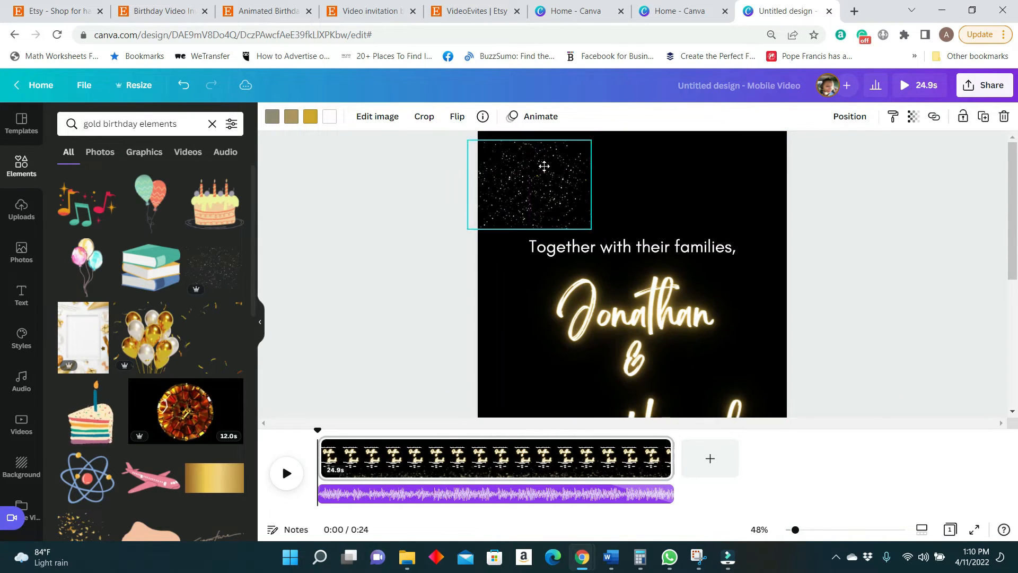
scroll(202, 408, down, 10)
scroll(201, 408, down, 10)
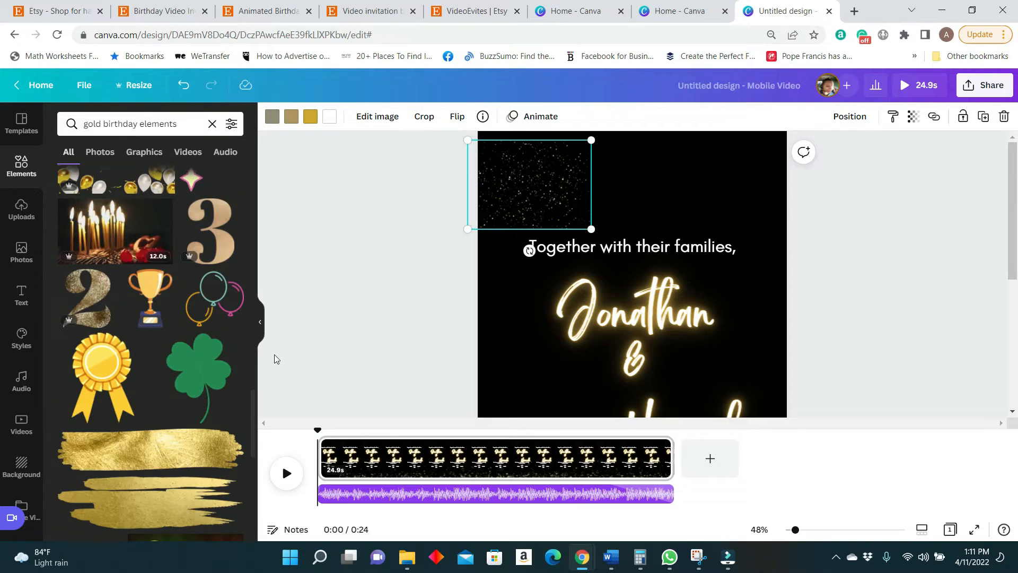
Duplicate the gold speckle graphic twice and place the copies side by side along the page's upper edge.
click(984, 116)
drag(543, 172, 778, 162)
click(983, 117)
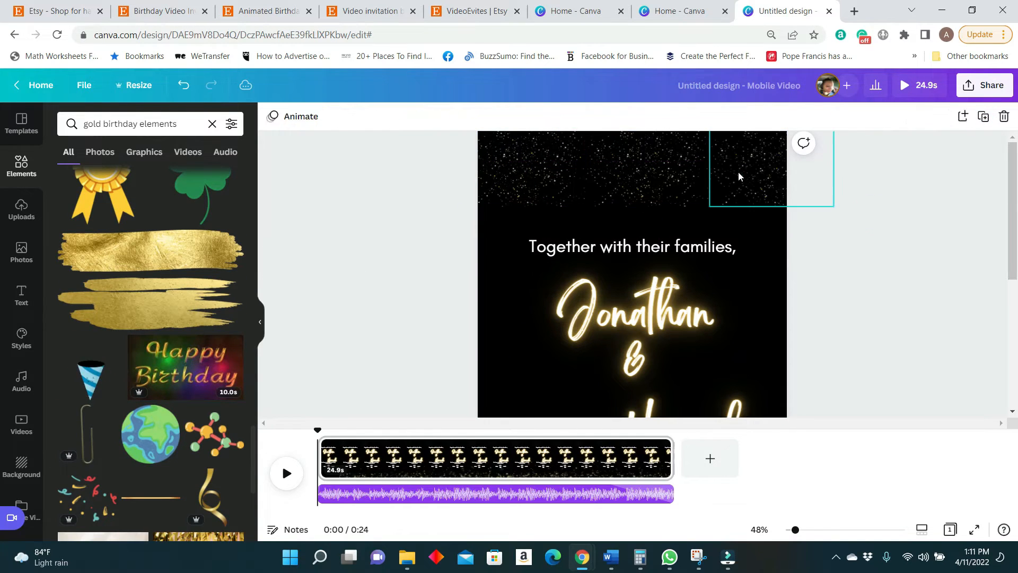
Enlarge the middle and right speckle copies and shift them to cover the page's upper edge.
drag(709, 207, 690, 218)
click(647, 175)
drag(586, 205, 537, 234)
drag(621, 186, 603, 164)
click(743, 175)
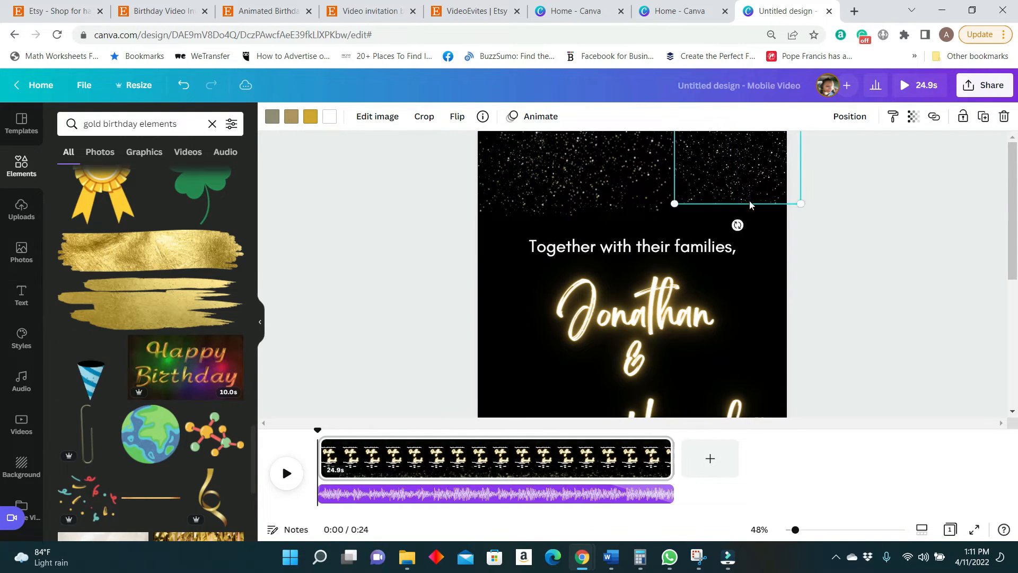
Centre the bride's name on the page and apply the Typewriter text animation to the wedding celebration line.
scroll(644, 318, down, 2)
click(645, 355)
drag(645, 355, 658, 352)
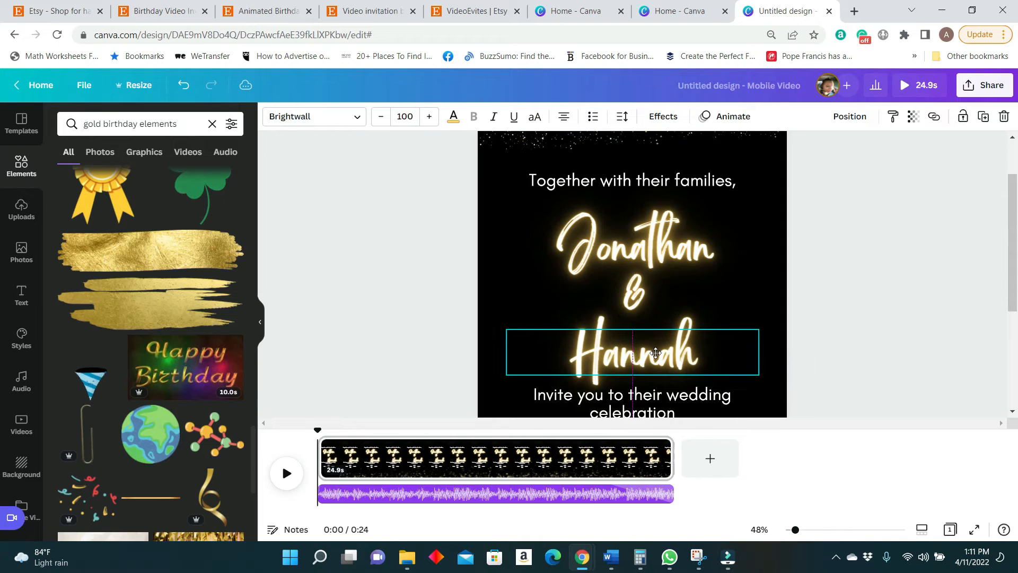
drag(798, 532, 792, 532)
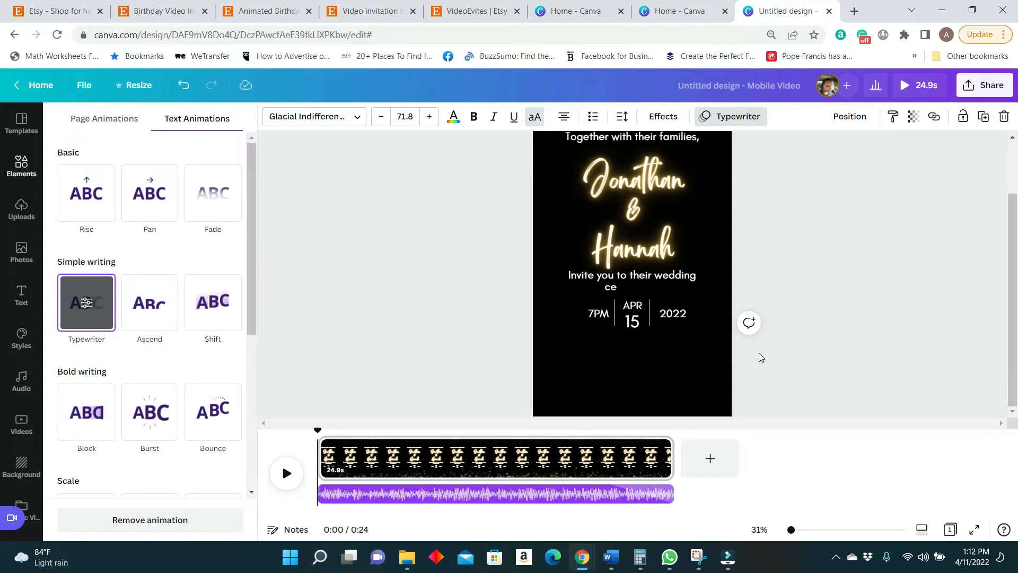
click(761, 357)
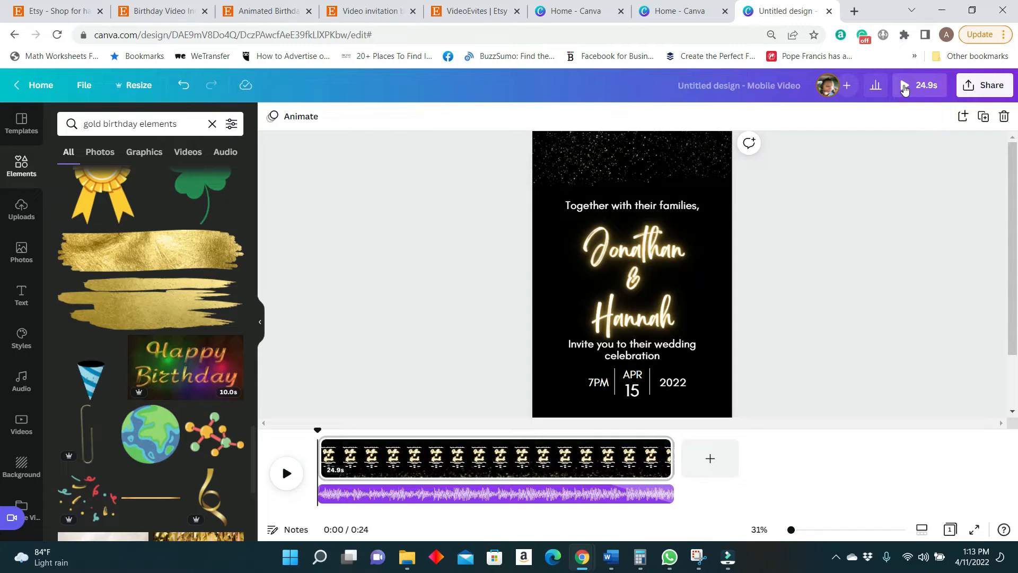
Preview the invitation video with the speckle border and animated text, and close the preview.
click(905, 87)
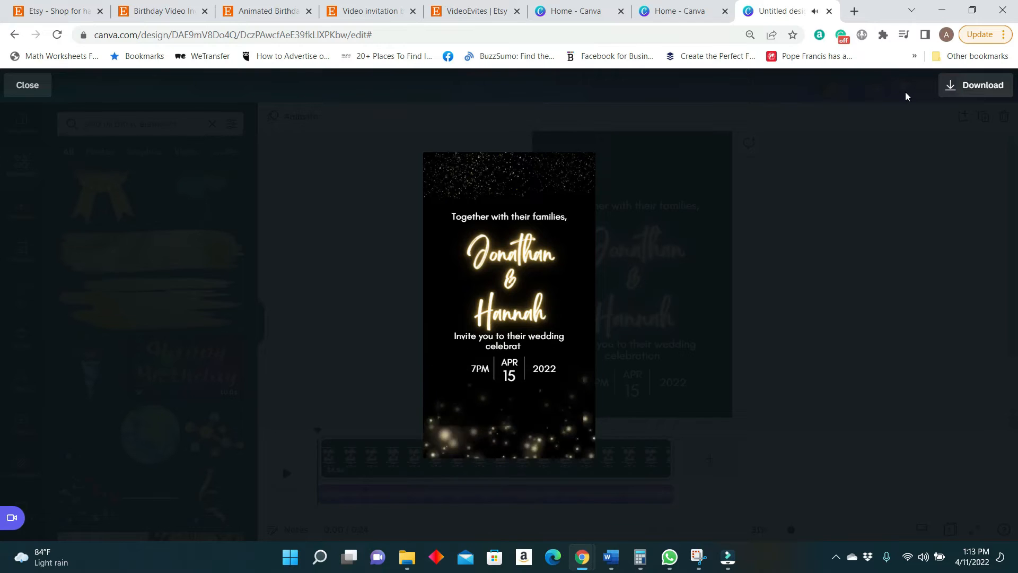
key(Escape)
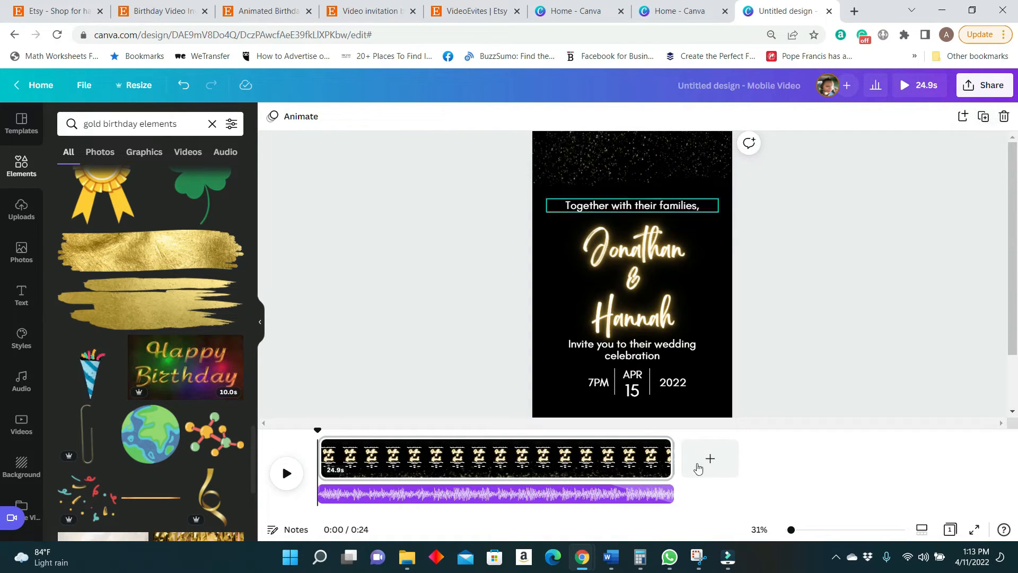
Duplicate the invitation page and select the second page on the timeline.
click(660, 448)
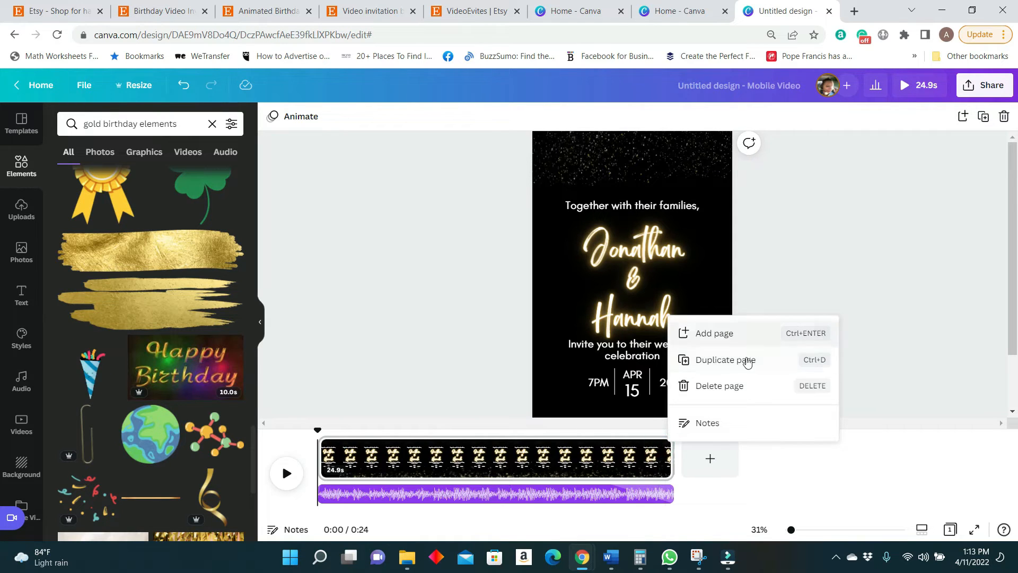
click(745, 360)
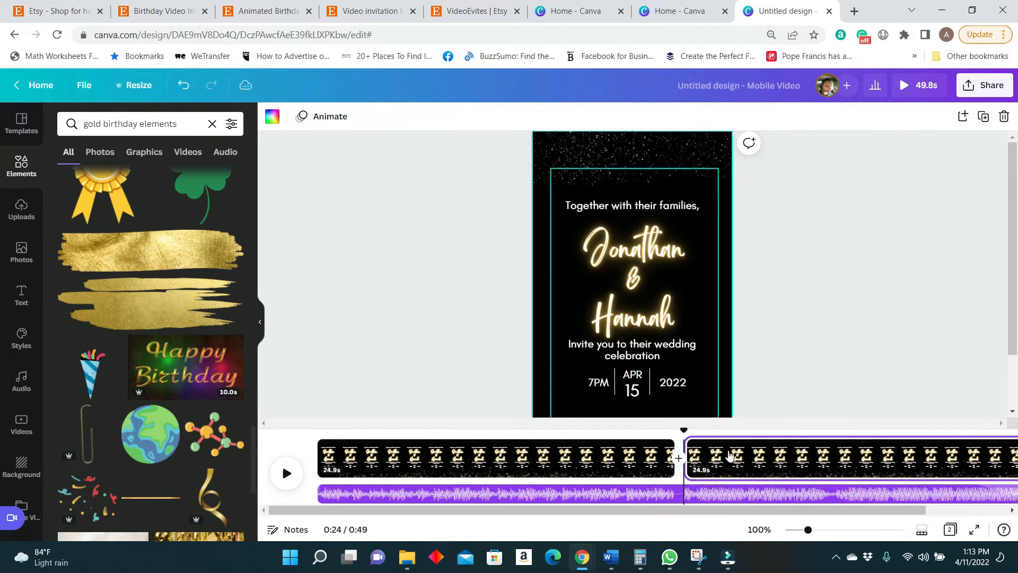
drag(812, 535, 837, 535)
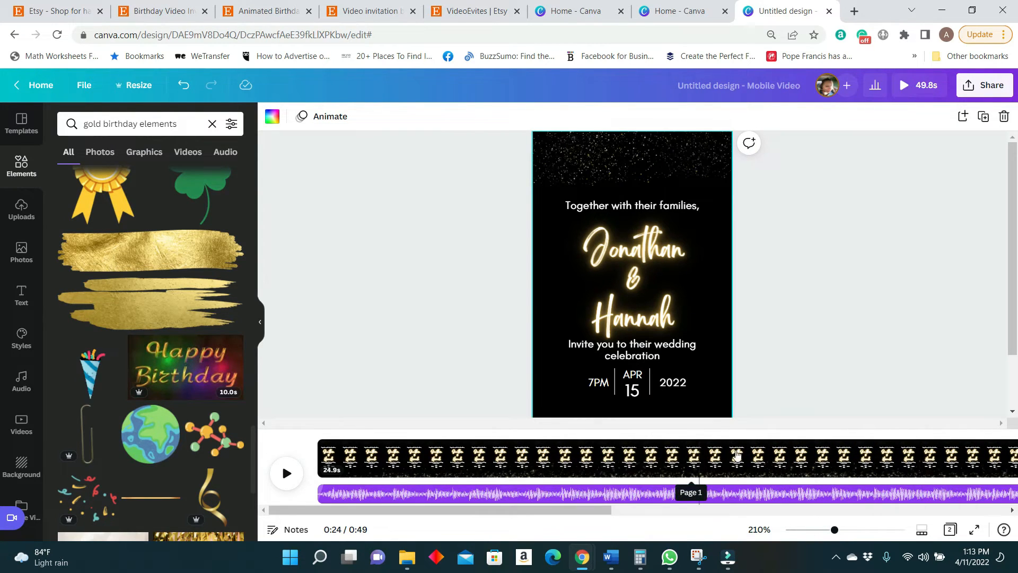
drag(608, 508, 930, 512)
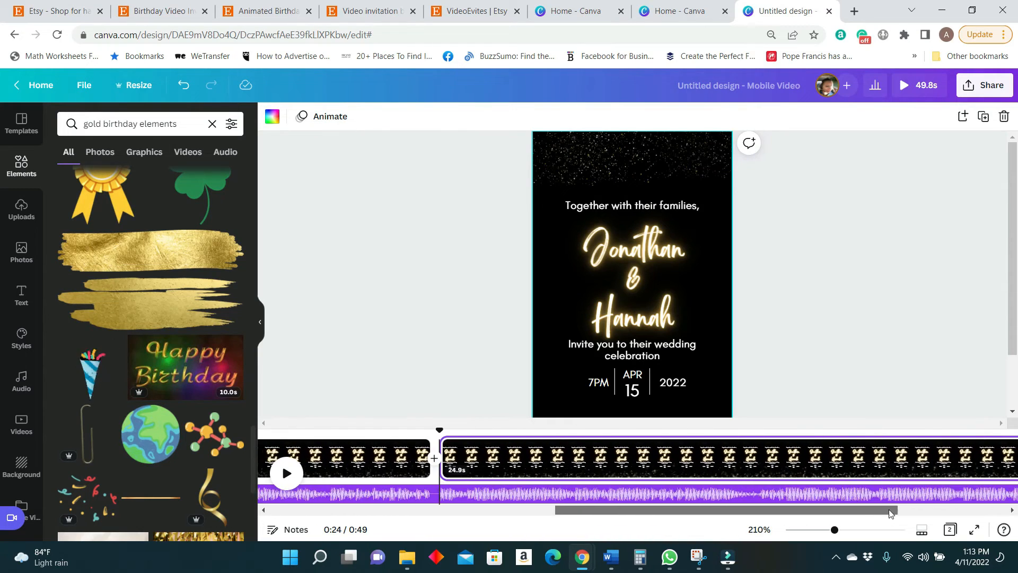
click(542, 461)
Delete the families line, the wedding celebration line and the date and time details from the second page.
click(645, 303)
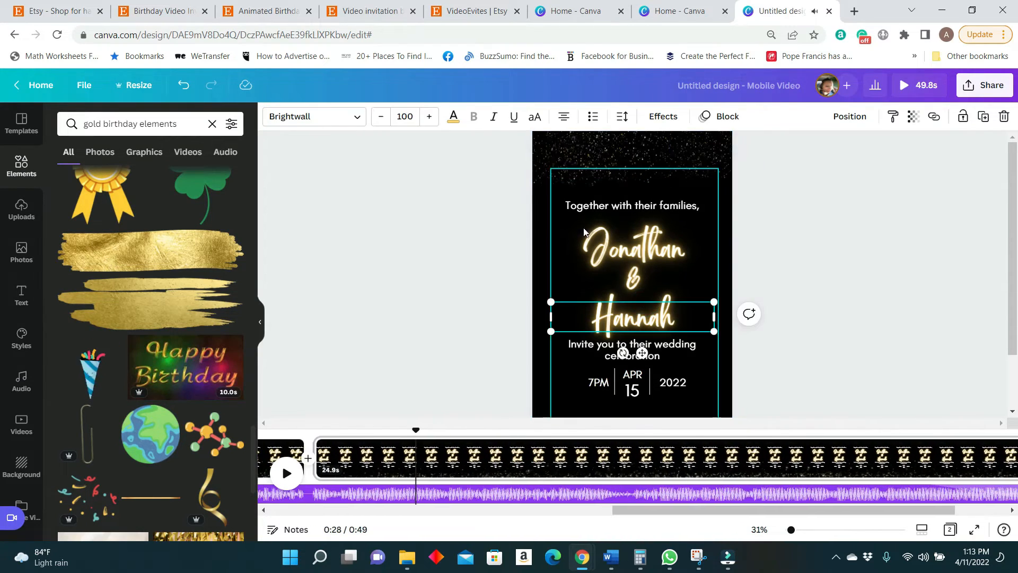
click(568, 202)
click(631, 344)
key(Delete)
click(638, 378)
key(Delete)
click(599, 382)
key(Delete)
click(632, 205)
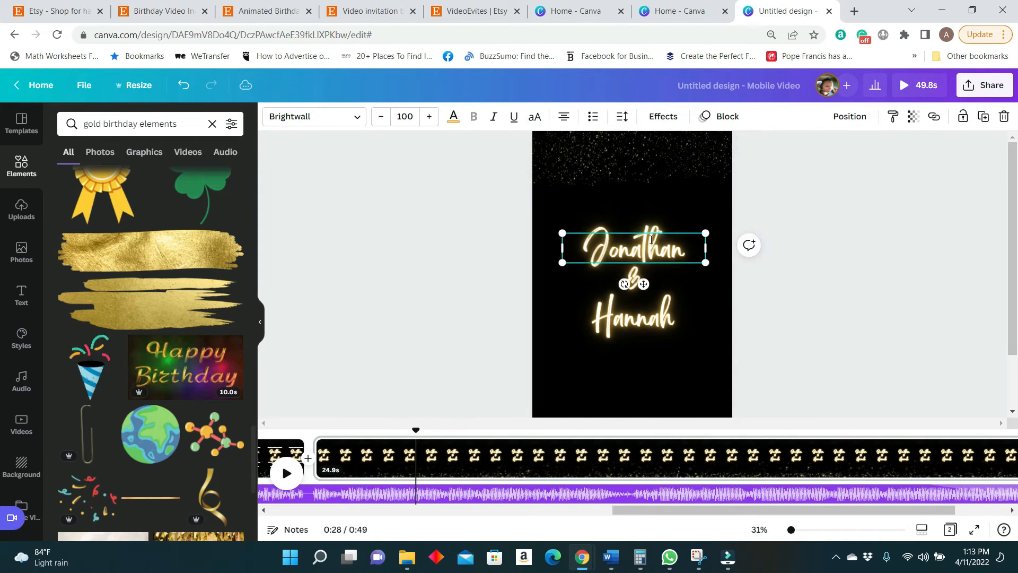
Replace the groom's name on the second page with "Looking forward to seeing you!".
double_click(634, 248)
key(BackSpace)
text(Looking)
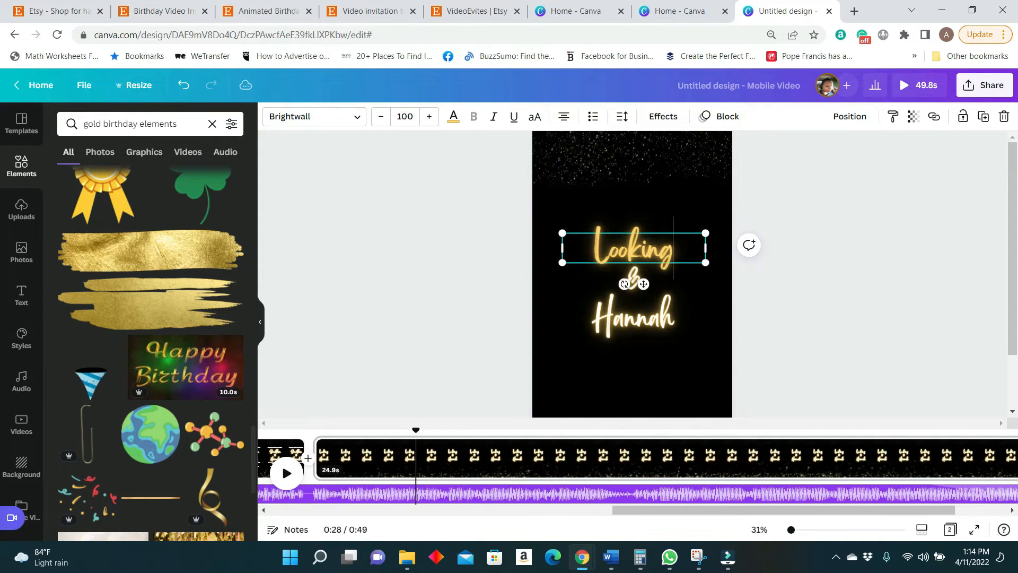
text( forward)
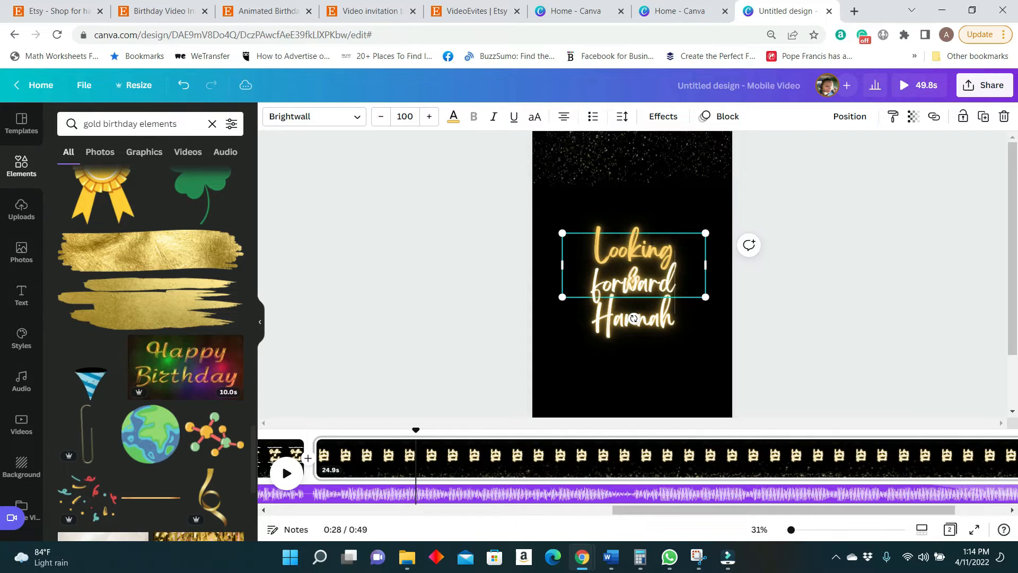
text( to seeing you)
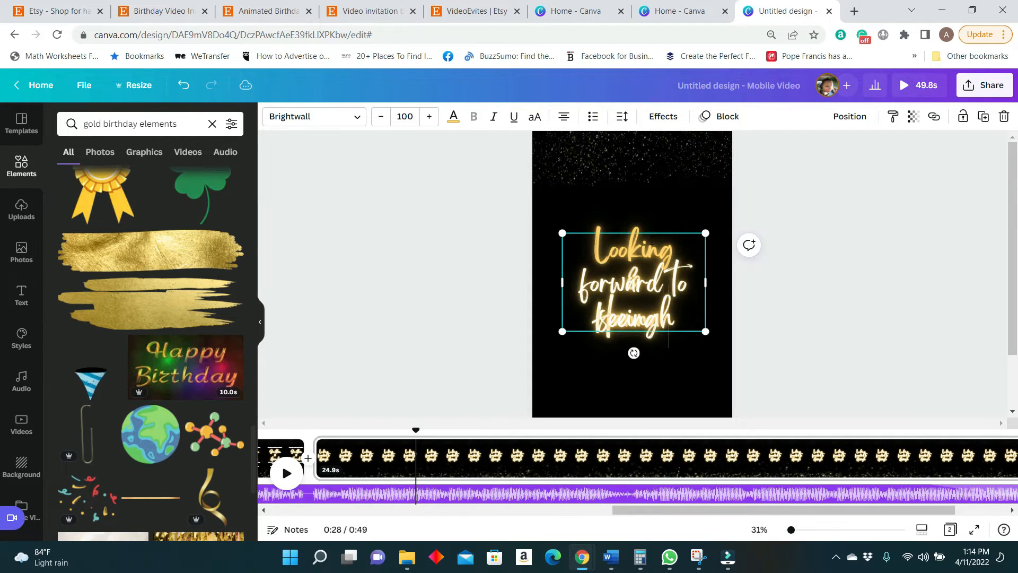
text(!)
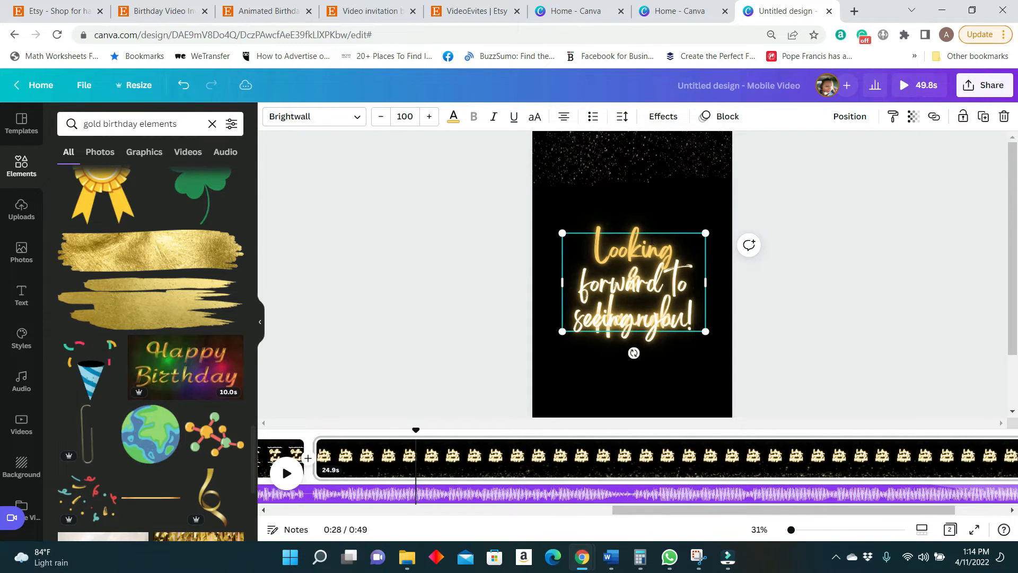
click(844, 343)
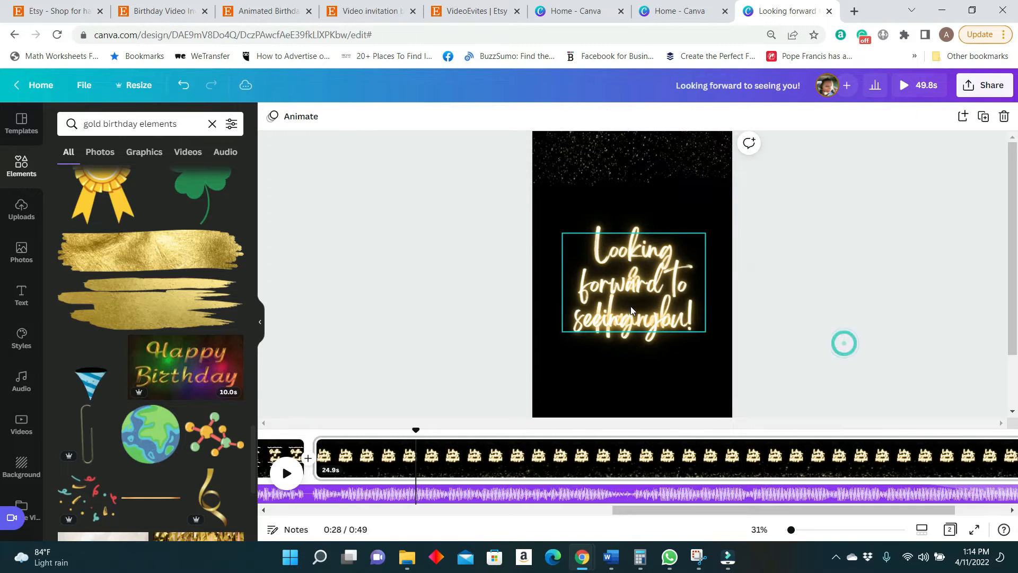
Delete the leftover bride's name and ampersand from the second page, and centre the closing message horizontally.
drag(631, 304, 613, 231)
click(641, 324)
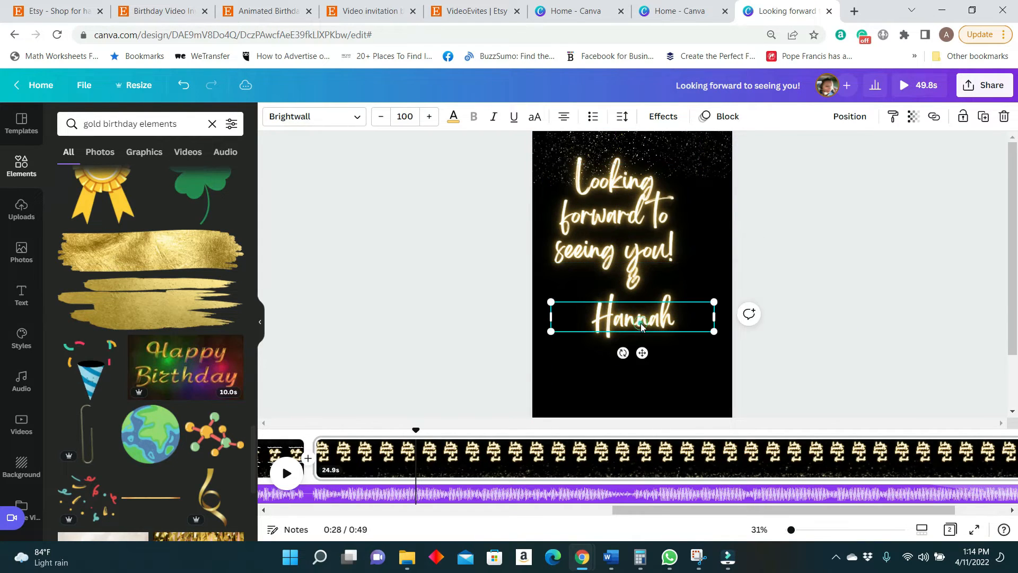
key(Delete)
drag(632, 238, 673, 338)
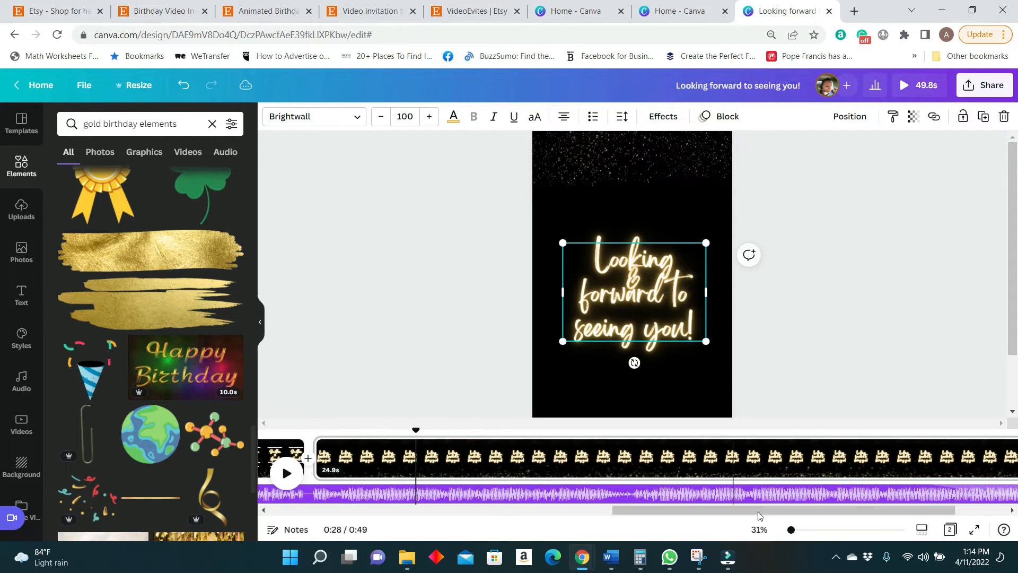
mouse_move(784, 533)
mouse_down()
mouse_move(772, 537)
mouse_move(789, 535)
mouse_up()
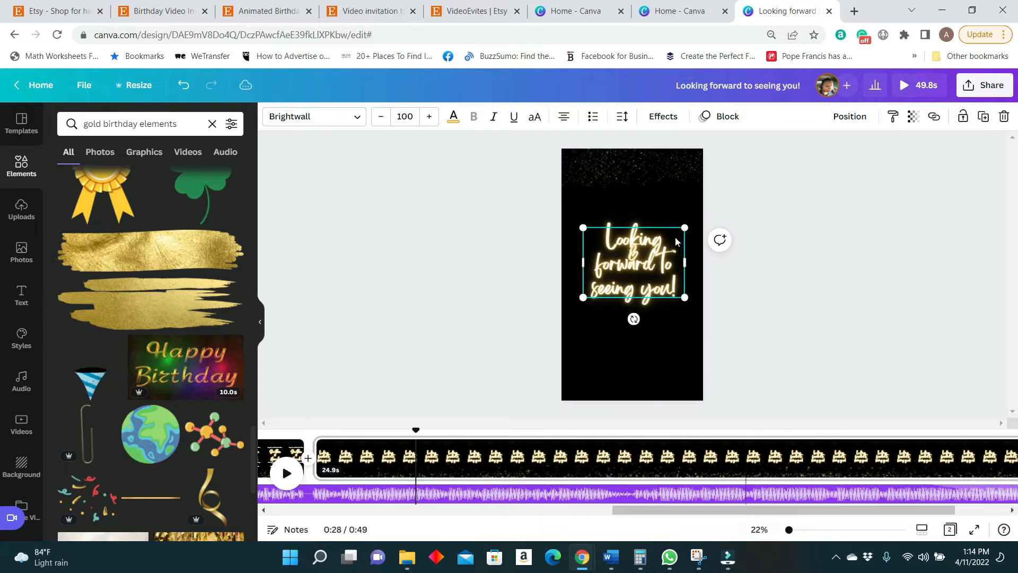
click(809, 330)
mouse_move(648, 263)
mouse_down()
mouse_move(650, 340)
mouse_move(635, 247)
mouse_move(637, 256)
mouse_up()
click(638, 255)
key(Delete)
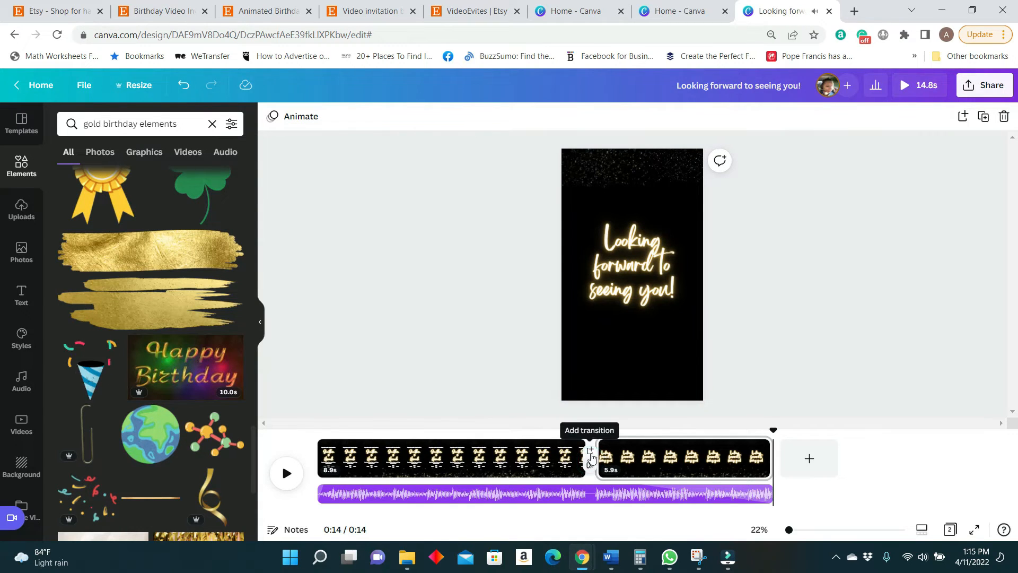
Add a Match & Move transition between the two pages.
click(592, 471)
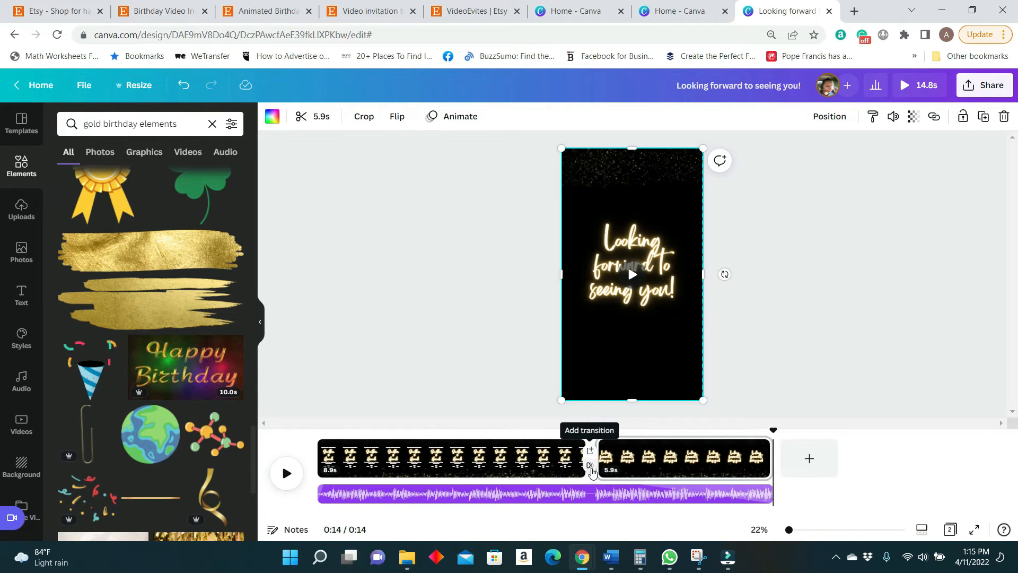
click(591, 466)
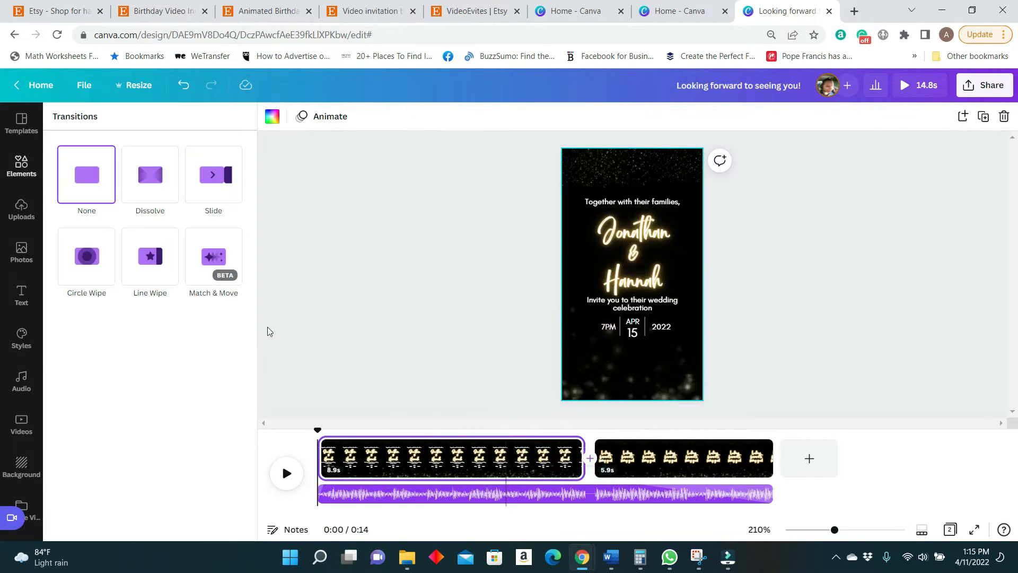
click(206, 249)
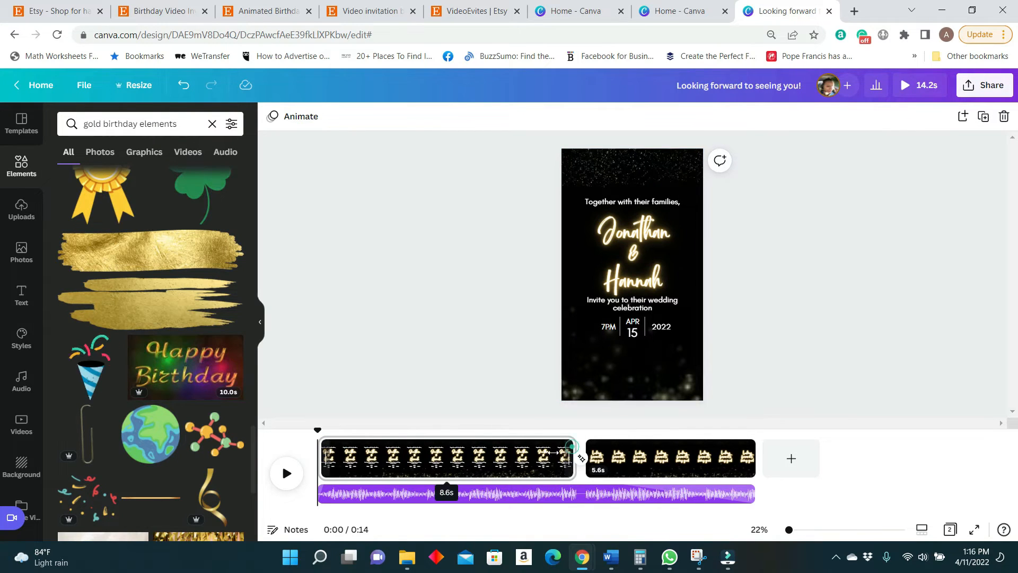
Trim the first page to 6.6 seconds and the second to 4.9 seconds, and preview the whole video.
drag(569, 449, 512, 448)
drag(684, 448, 670, 447)
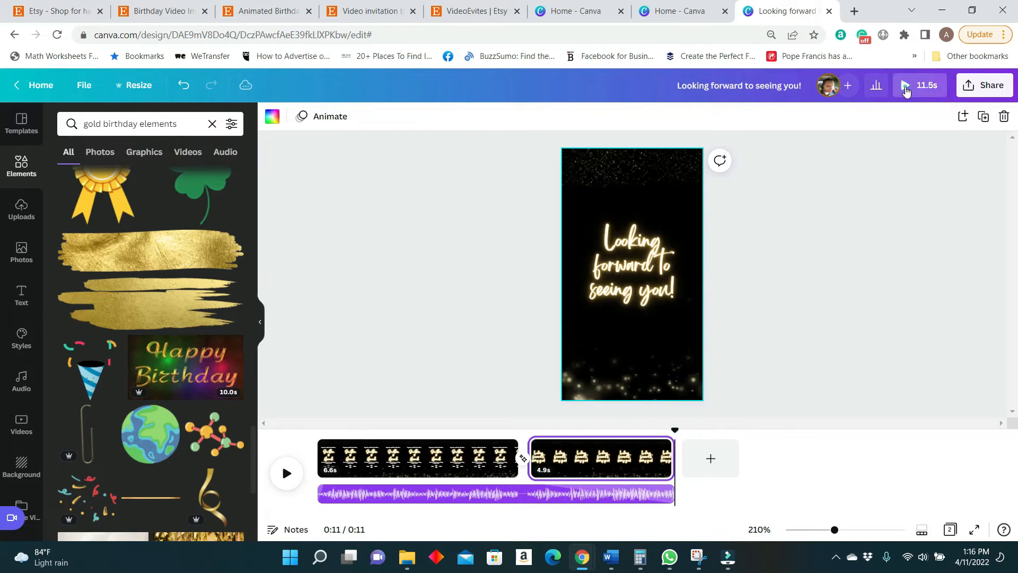
click(906, 85)
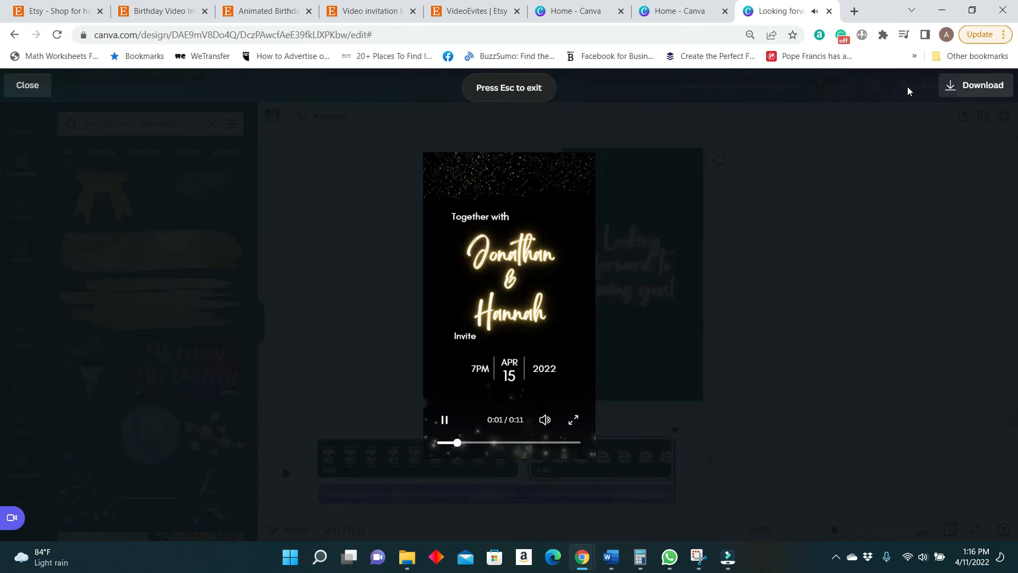